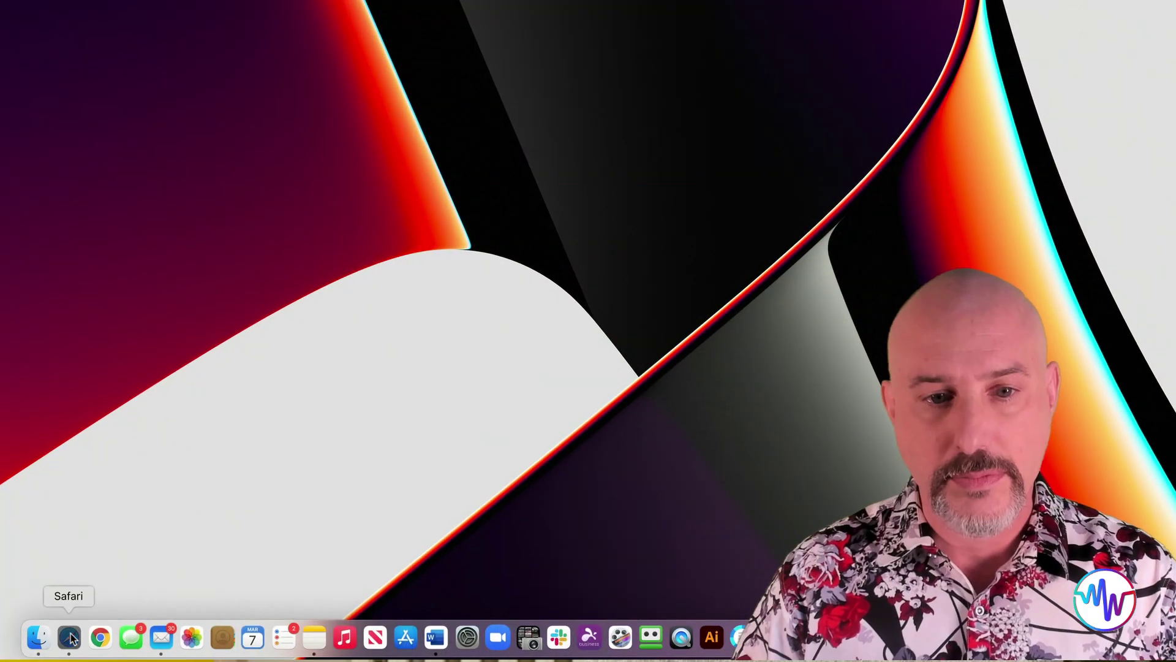
Launch Safari and open the Amazon, AppleCare SelfSolve and diybookcovers.com favorites.
click(69, 637)
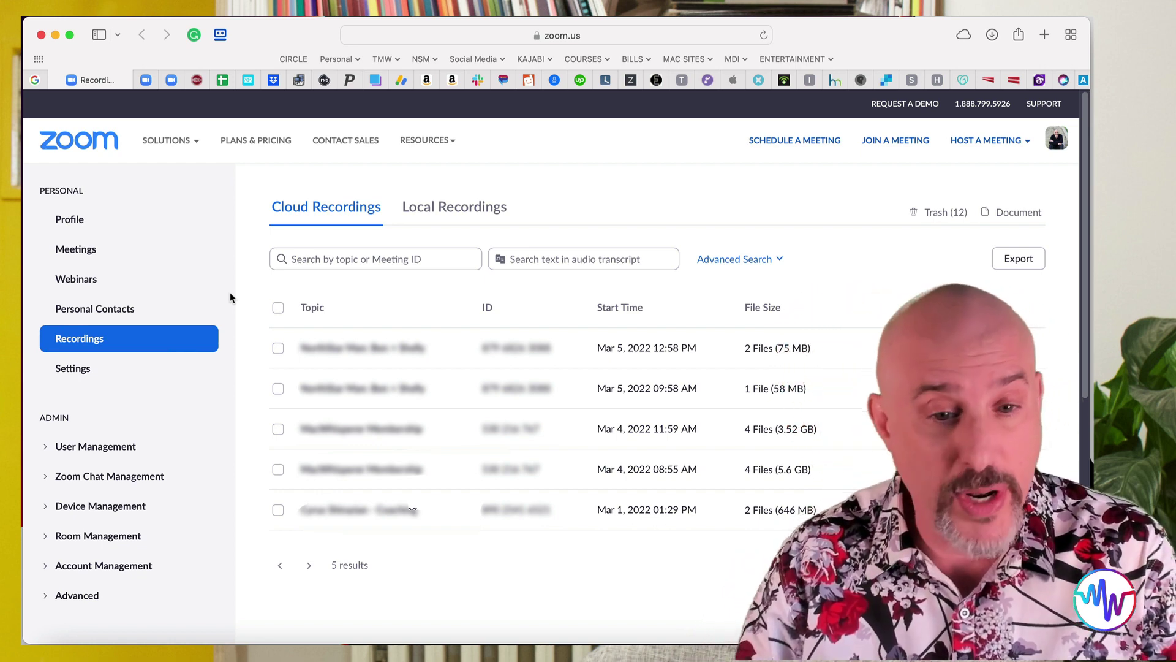
click(425, 83)
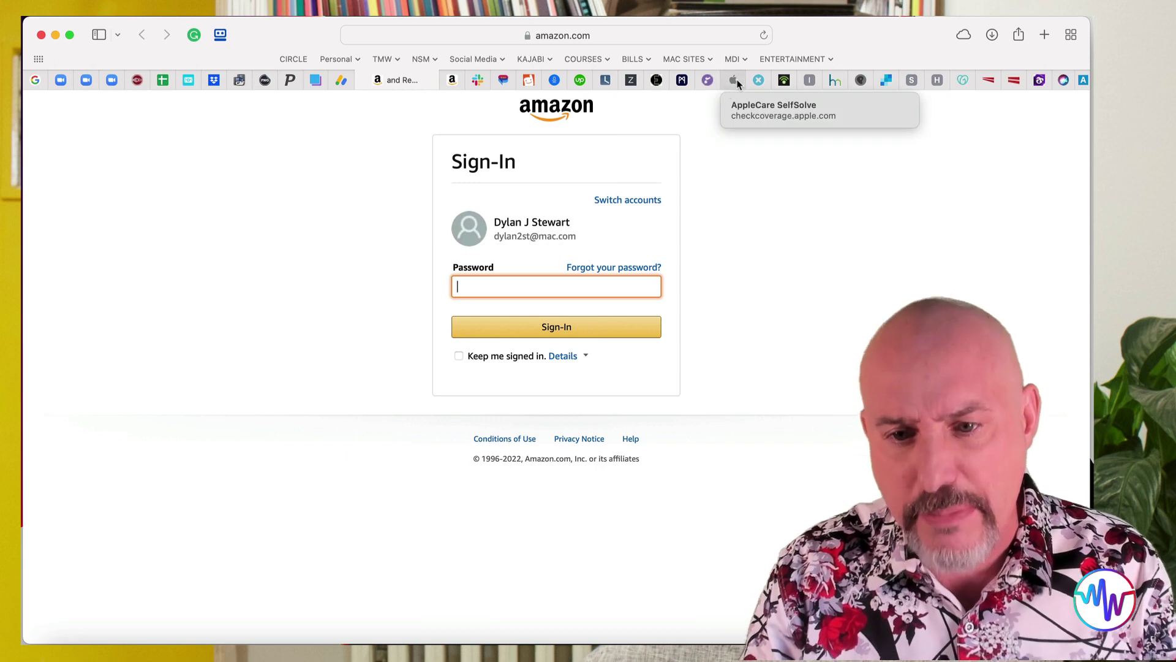
click(735, 82)
click(833, 84)
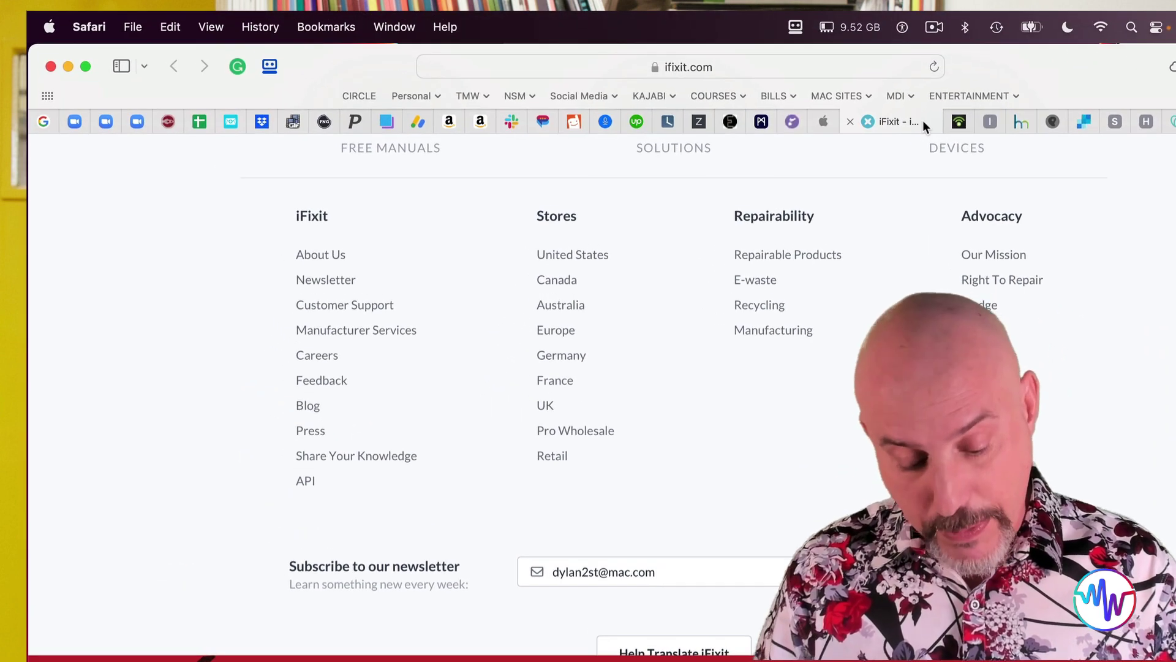
click(128, 25)
click(138, 59)
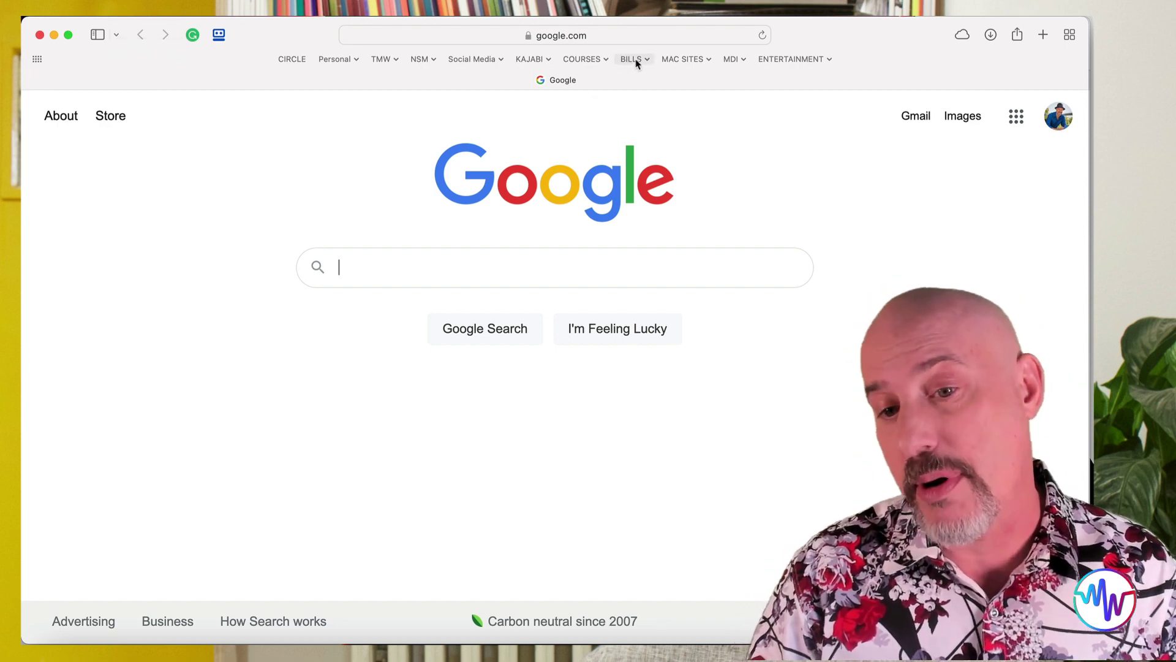
click(635, 59)
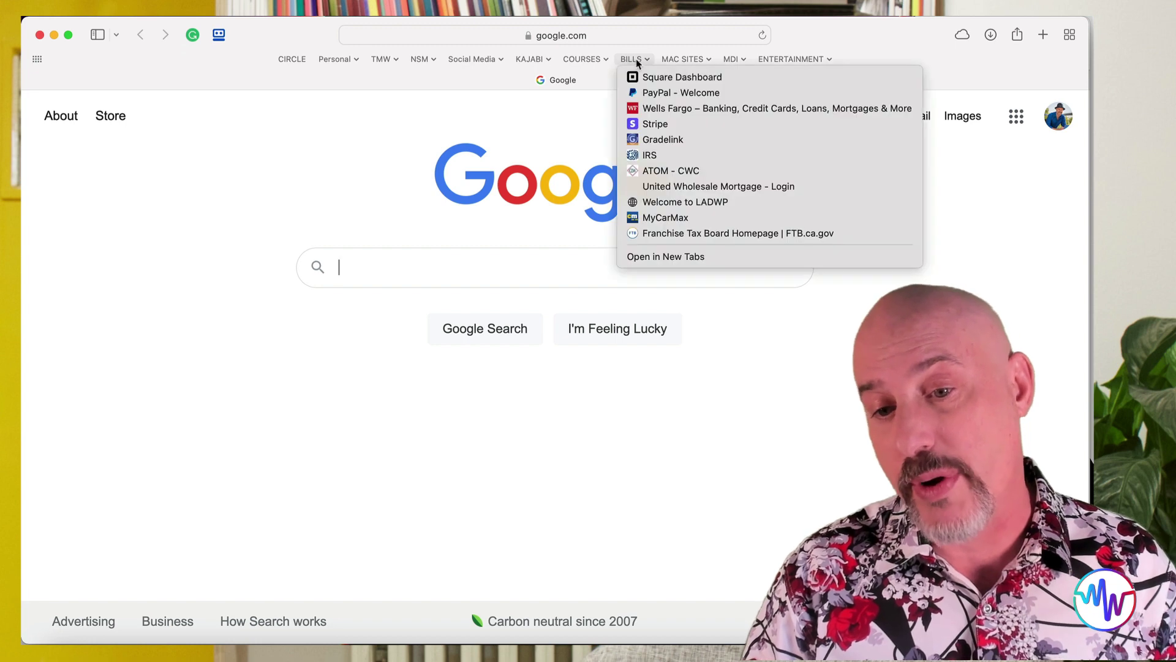
click(673, 257)
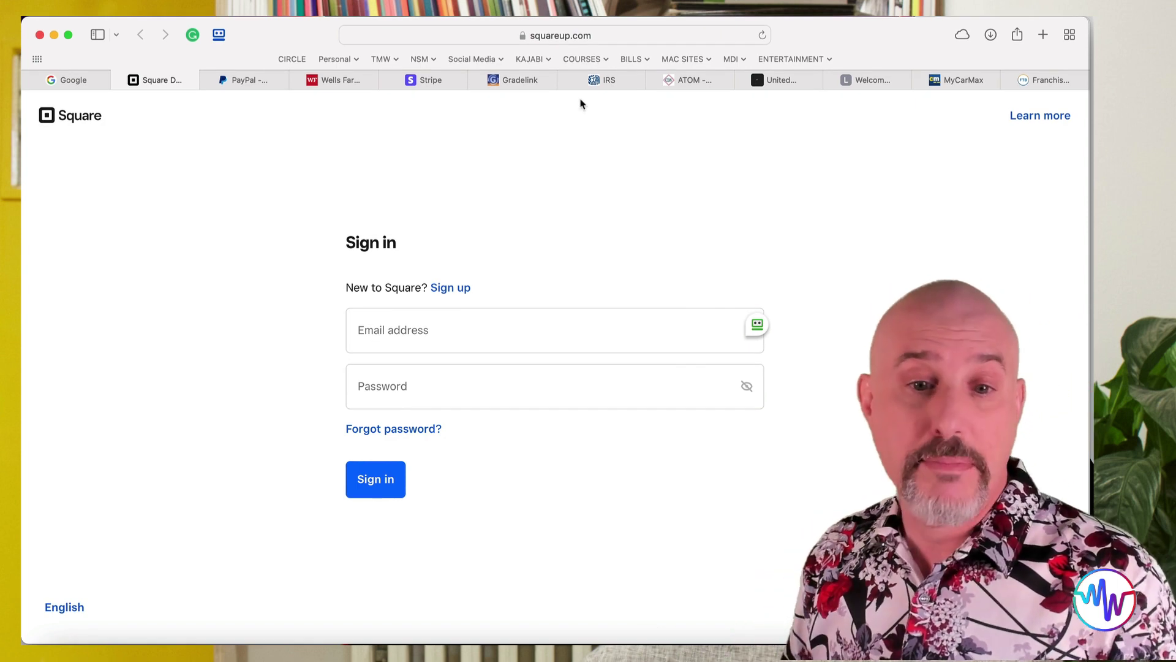
click(387, 81)
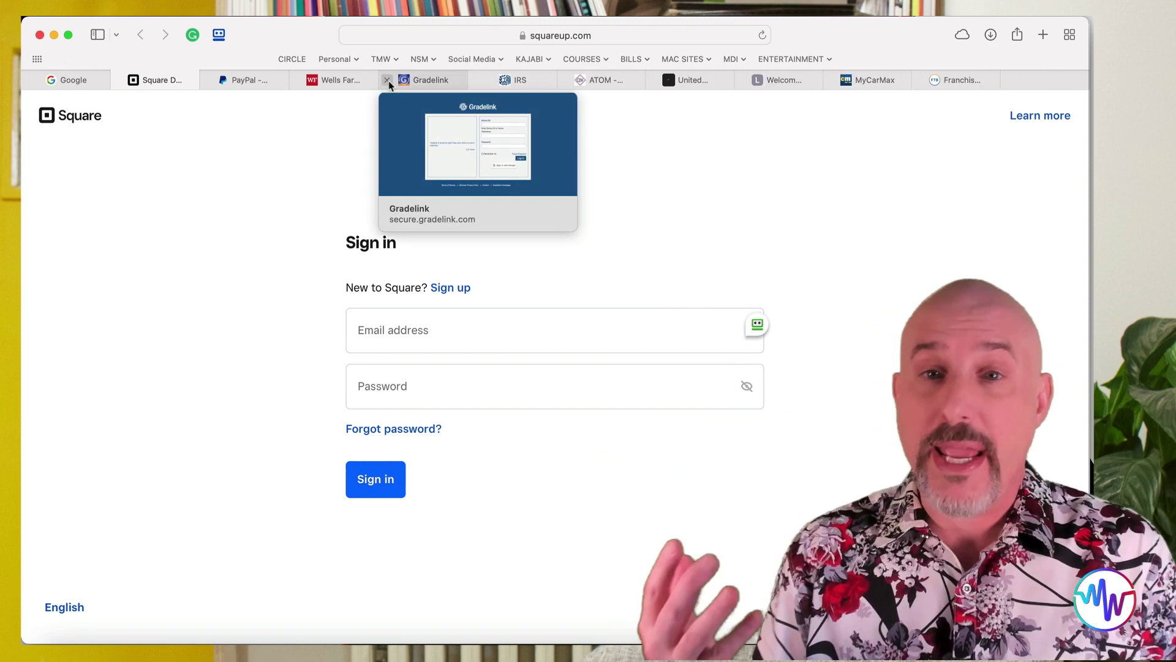
click(40, 35)
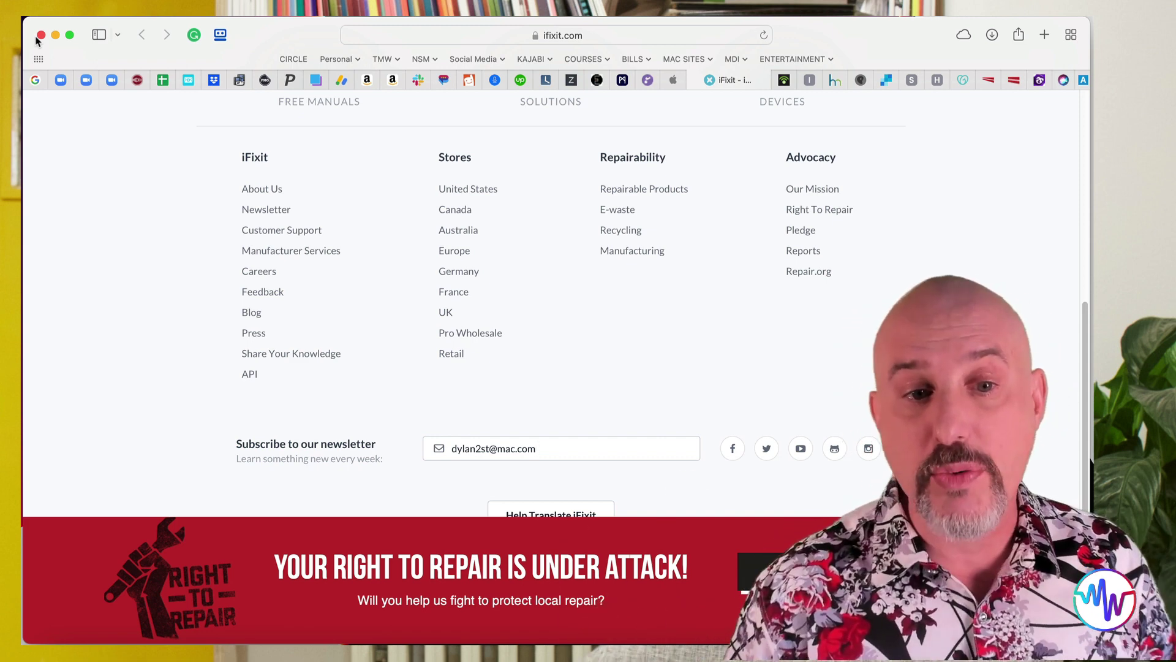
Open a new Safari window and search Google for 'ipad tips'.
click(108, 1)
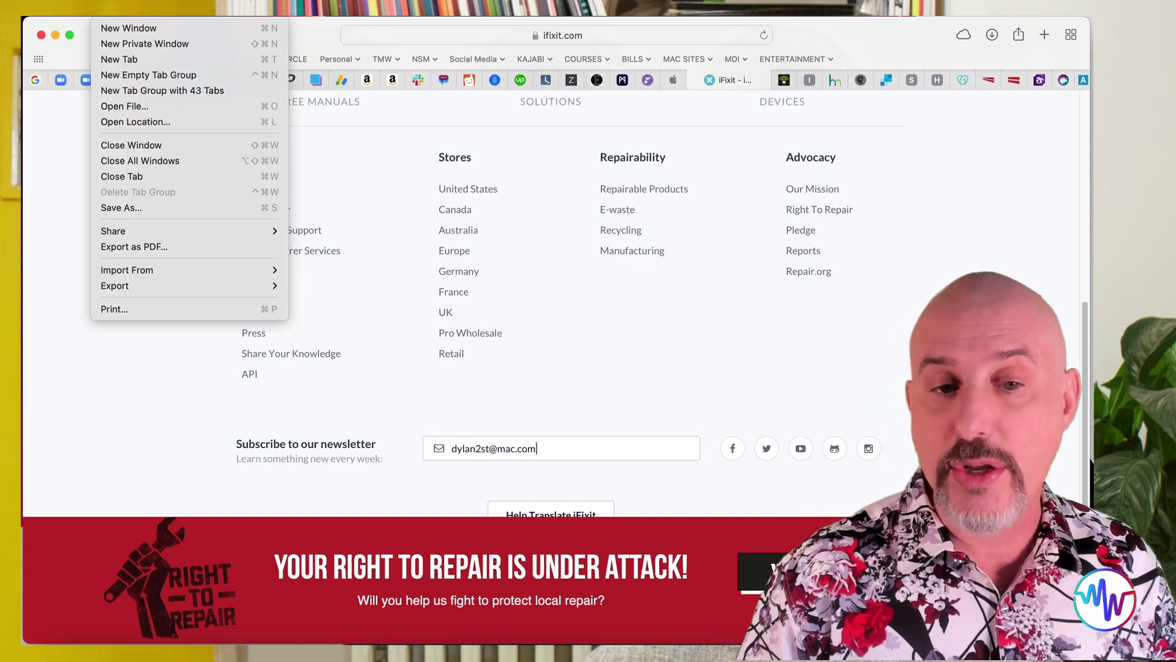
click(112, 29)
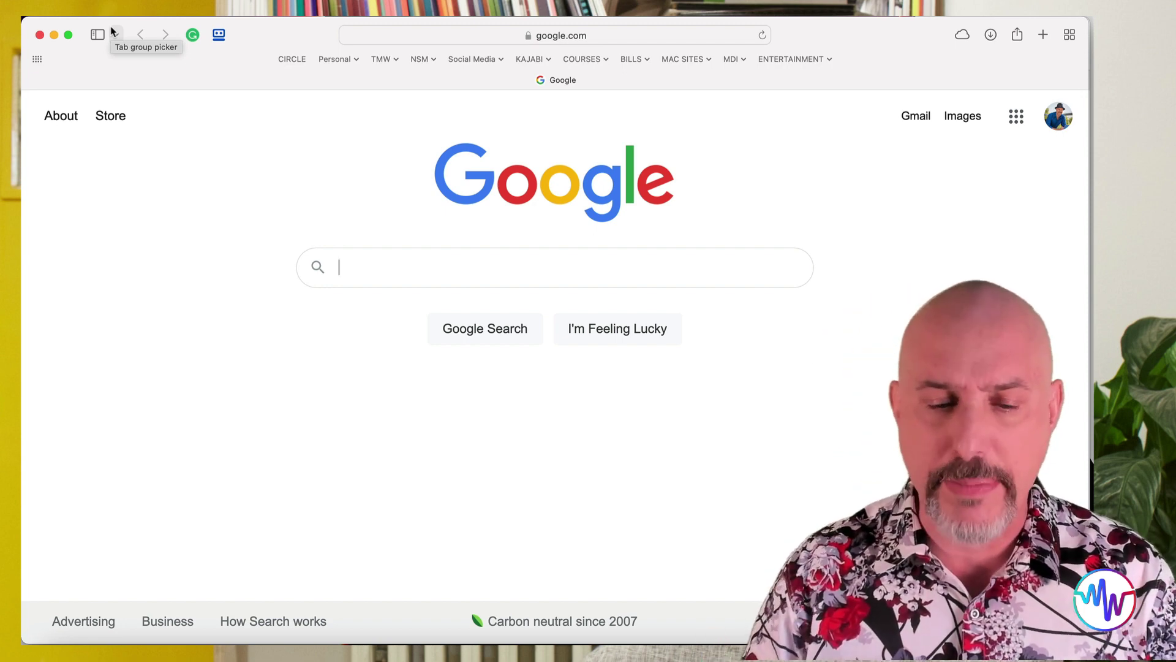
text(ipad tips)
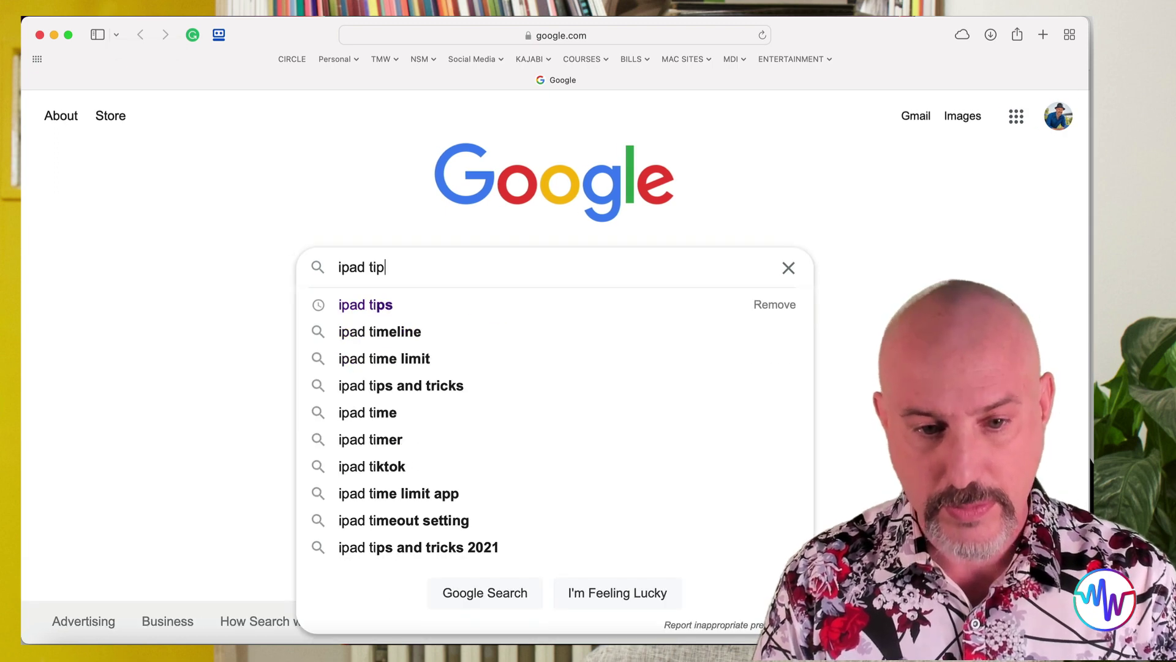
key(Return)
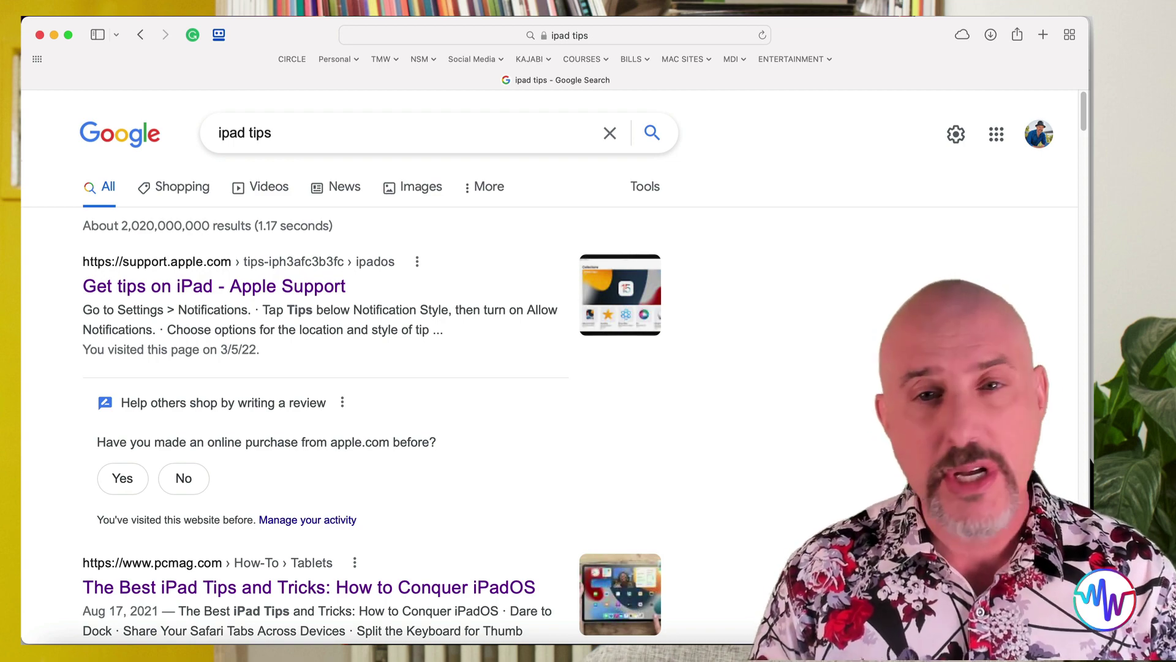
Open the Kim Komando iPad tips article and follow its chargers-and-cables links.
scroll(552, 367, down, 6)
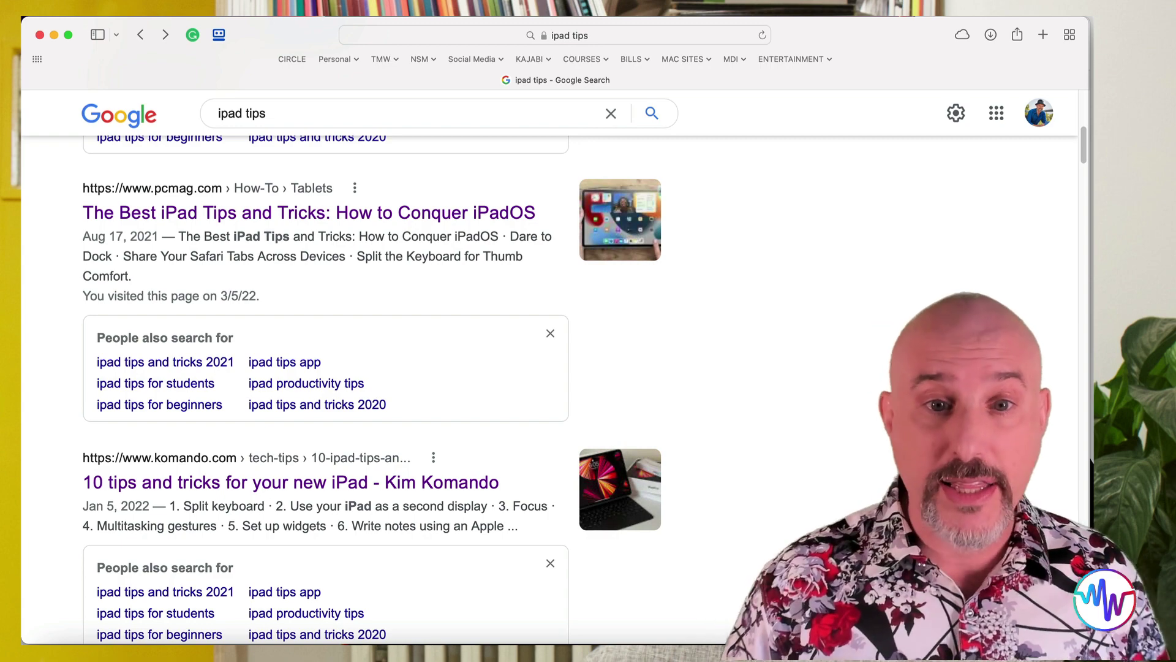
click(175, 484)
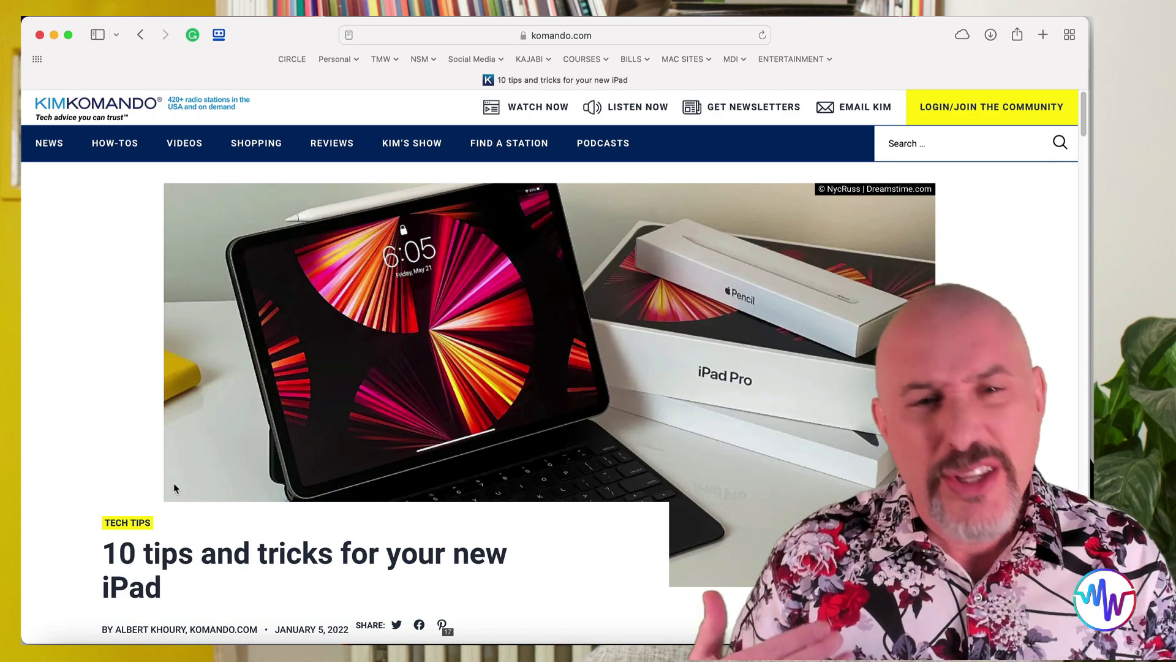
click(141, 35)
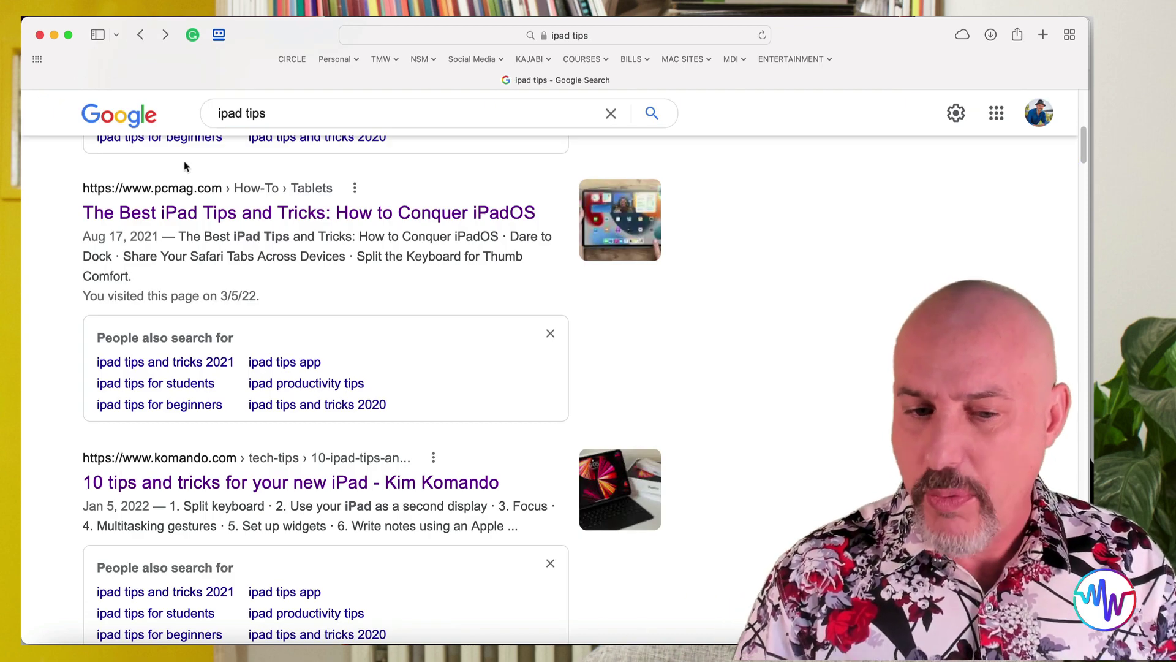
click(235, 484)
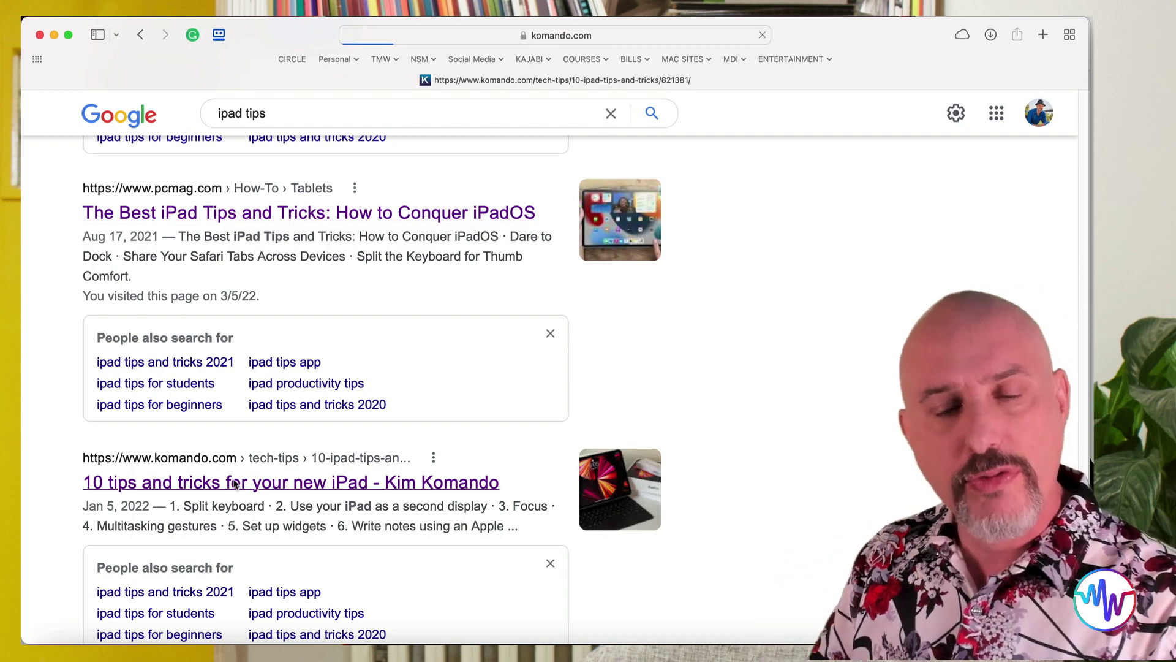
scroll(234, 484, down, 6)
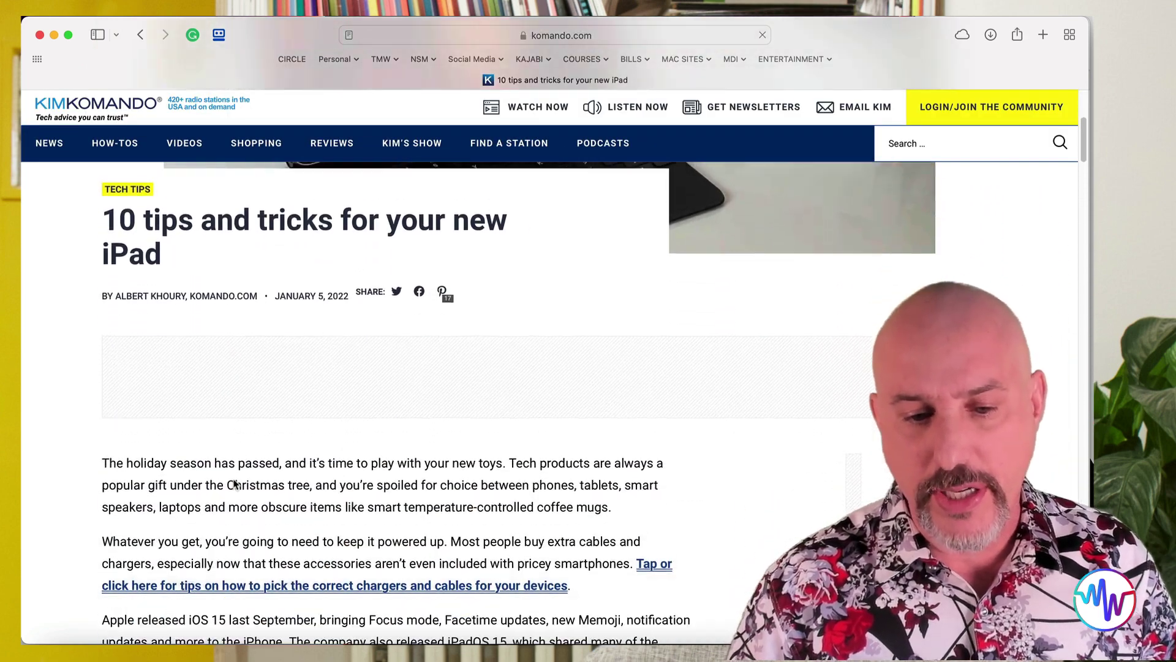
click(317, 513)
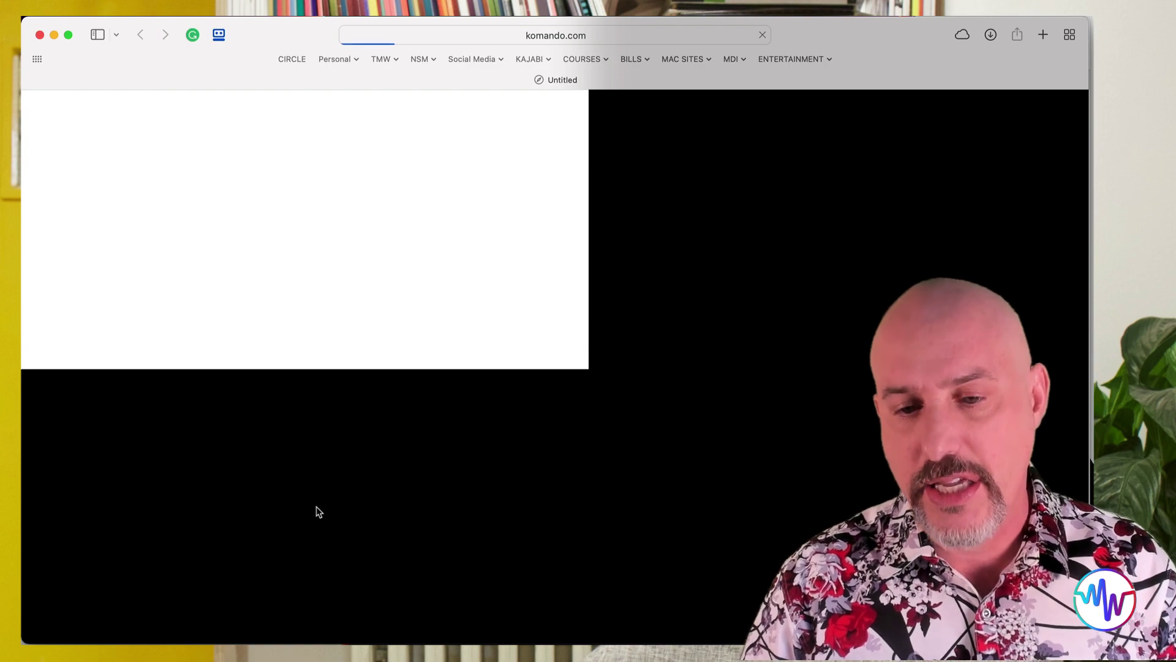
scroll(317, 513, down, 5)
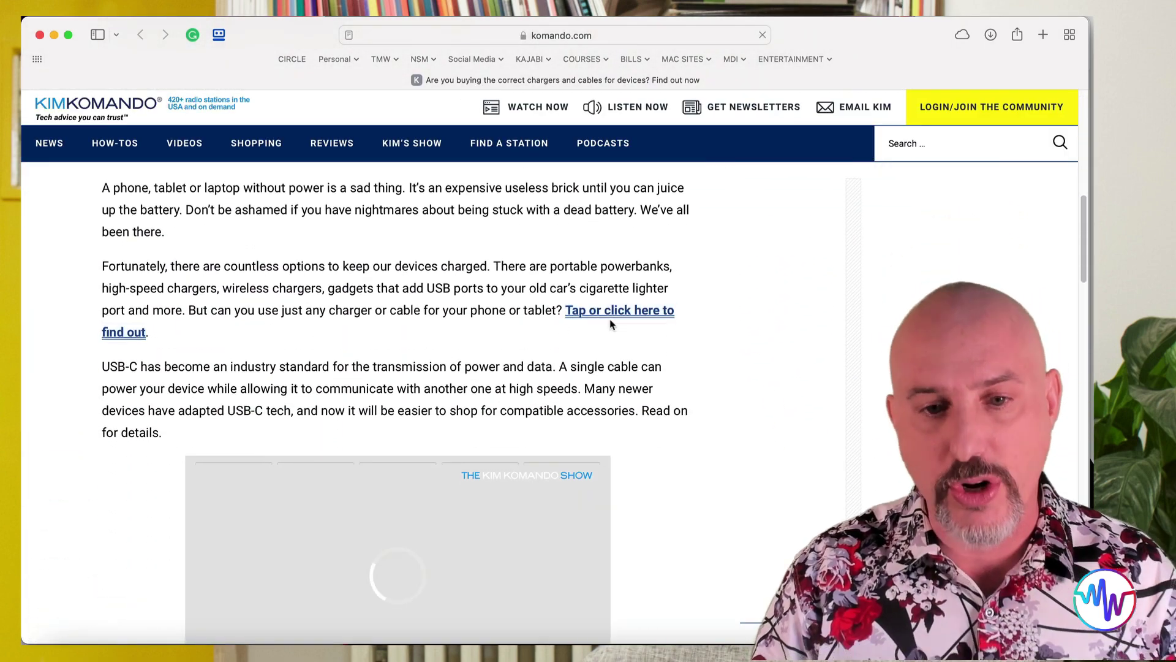
click(612, 315)
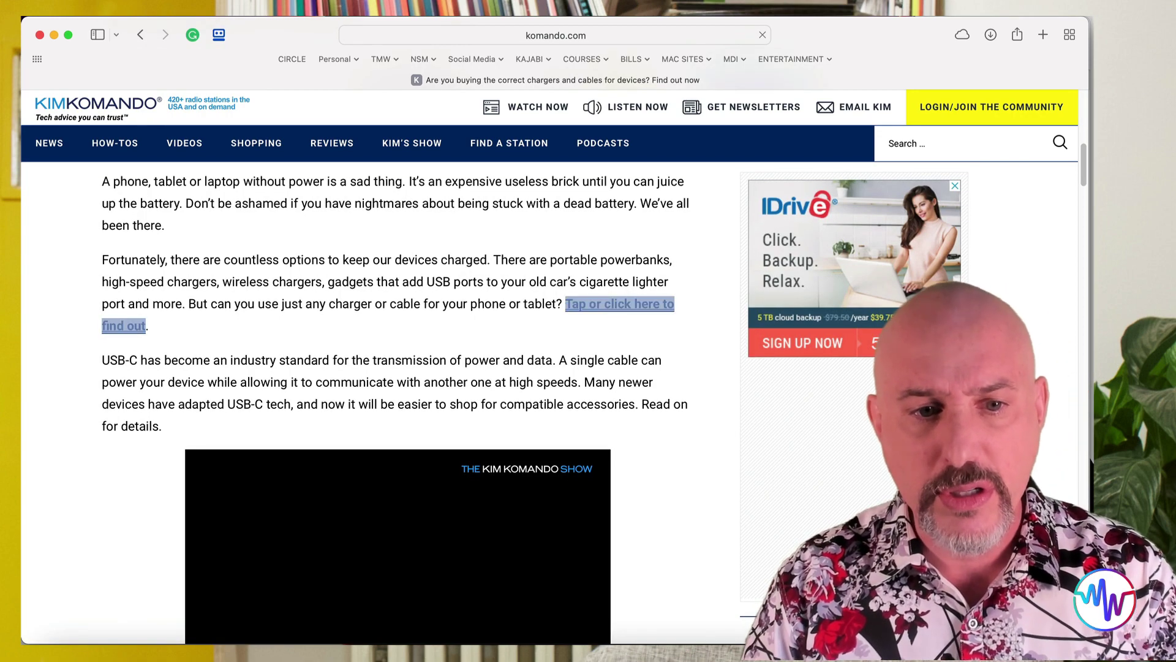
click(107, 9)
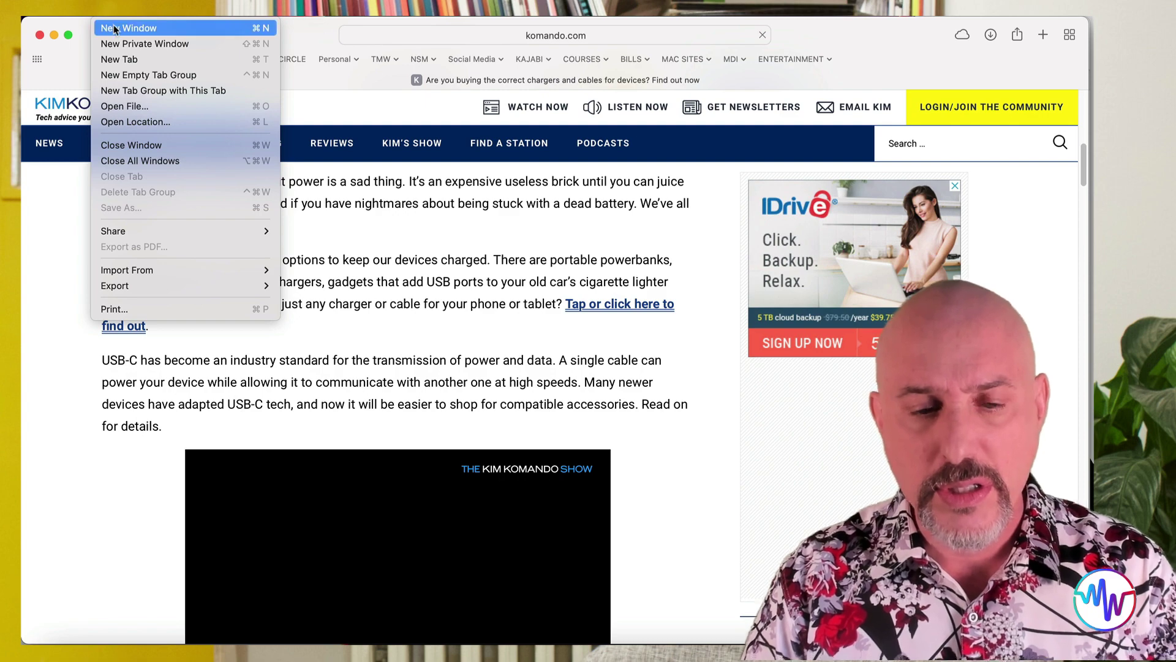
Open another new window and search Google for 'ipad tips'.
click(112, 26)
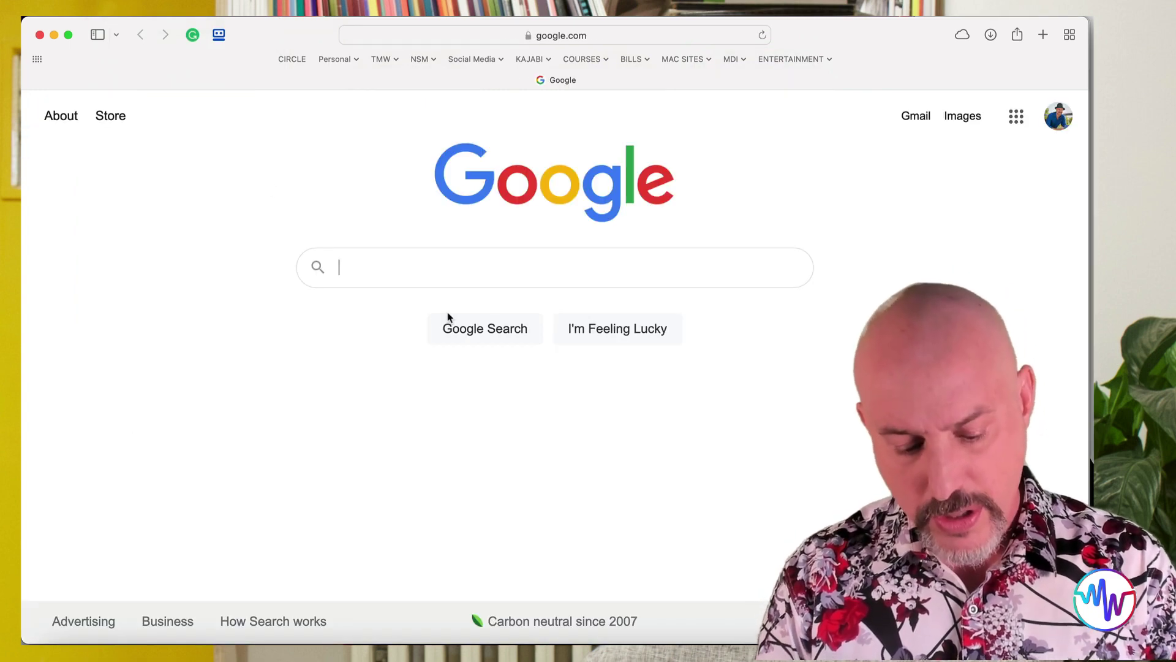
text(ipad tips)
key(Return)
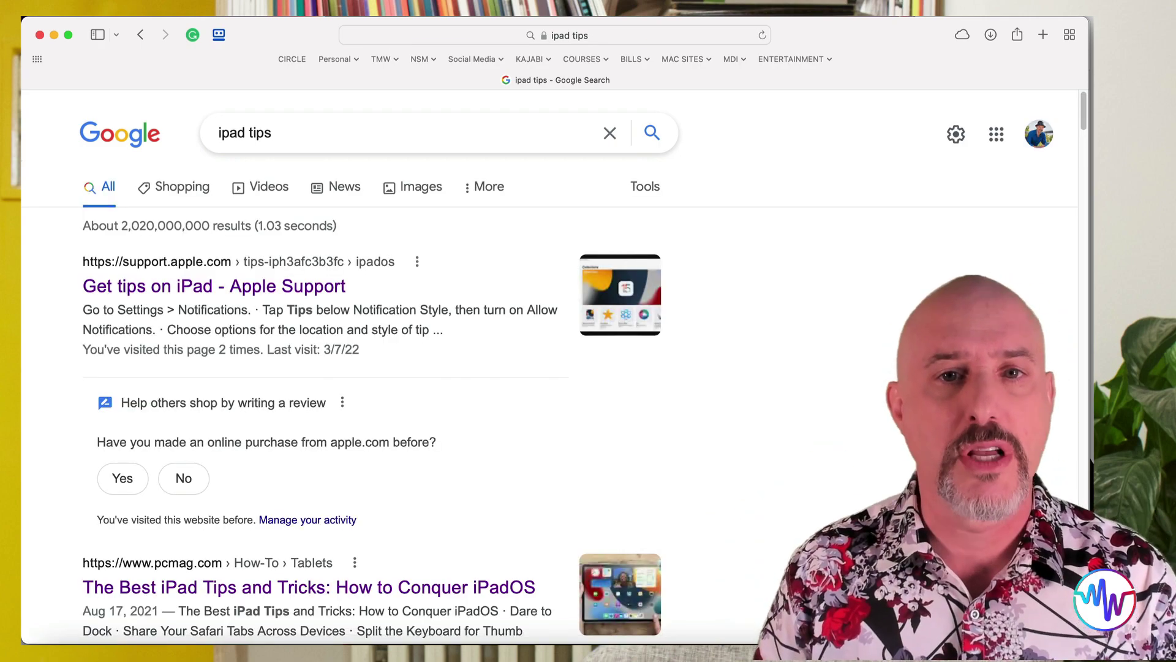
Open the PCMag, Kim Komando and first video results in background tabs.
scroll(437, 458, down, 3)
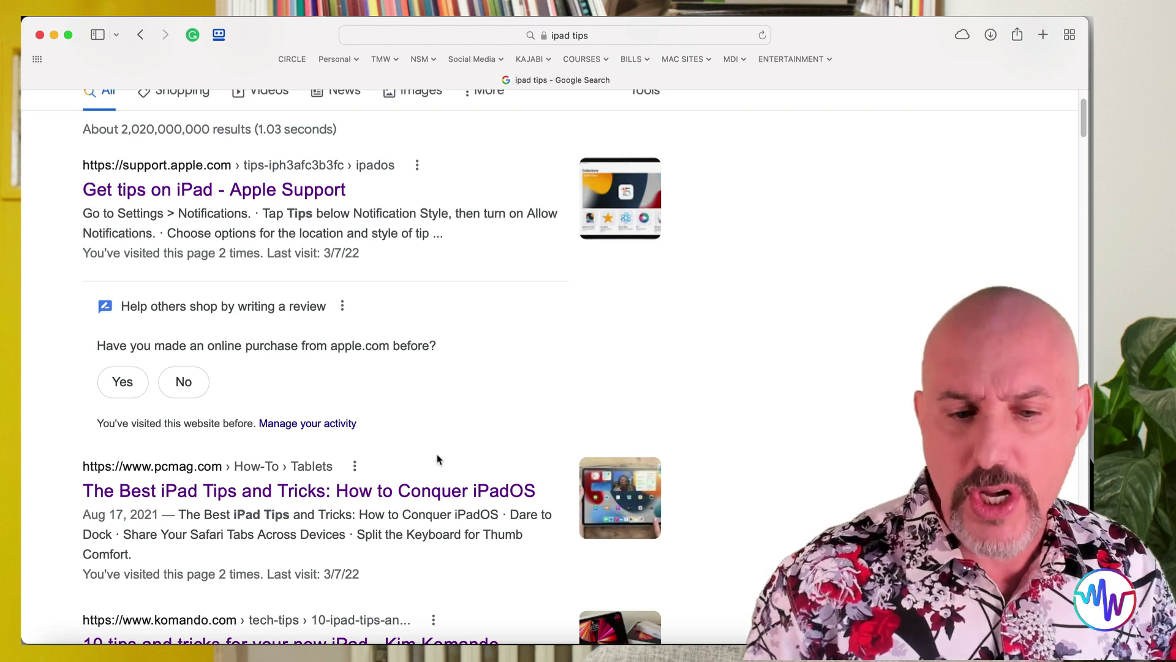
right_click(346, 496)
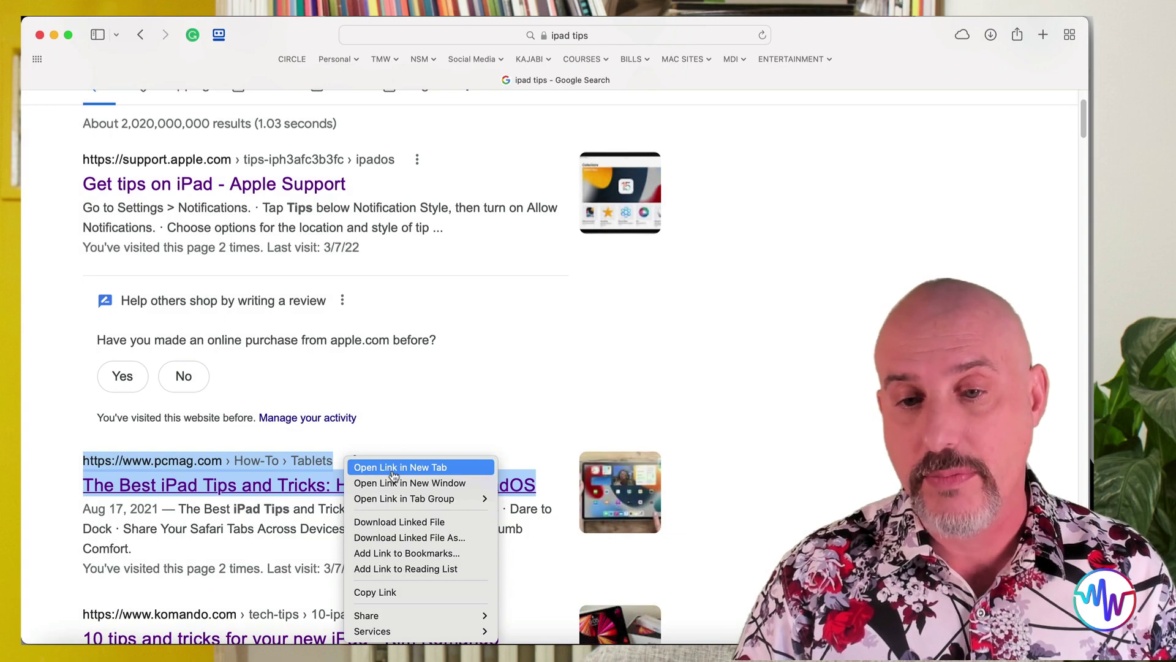
click(394, 470)
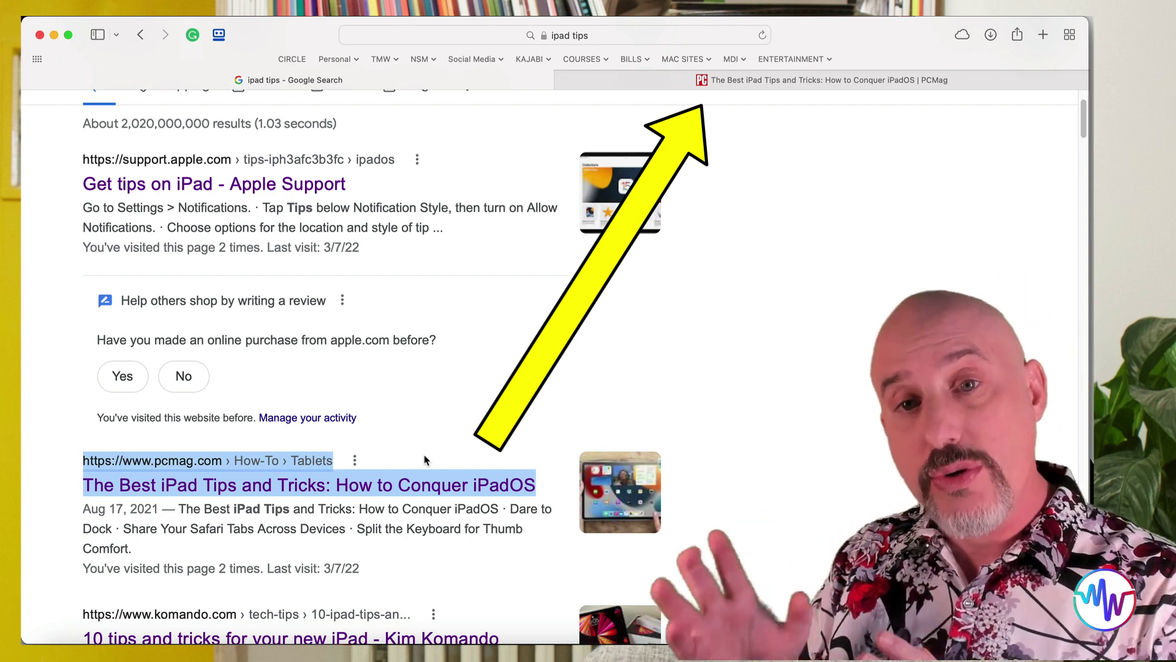
scroll(425, 460, down, 5)
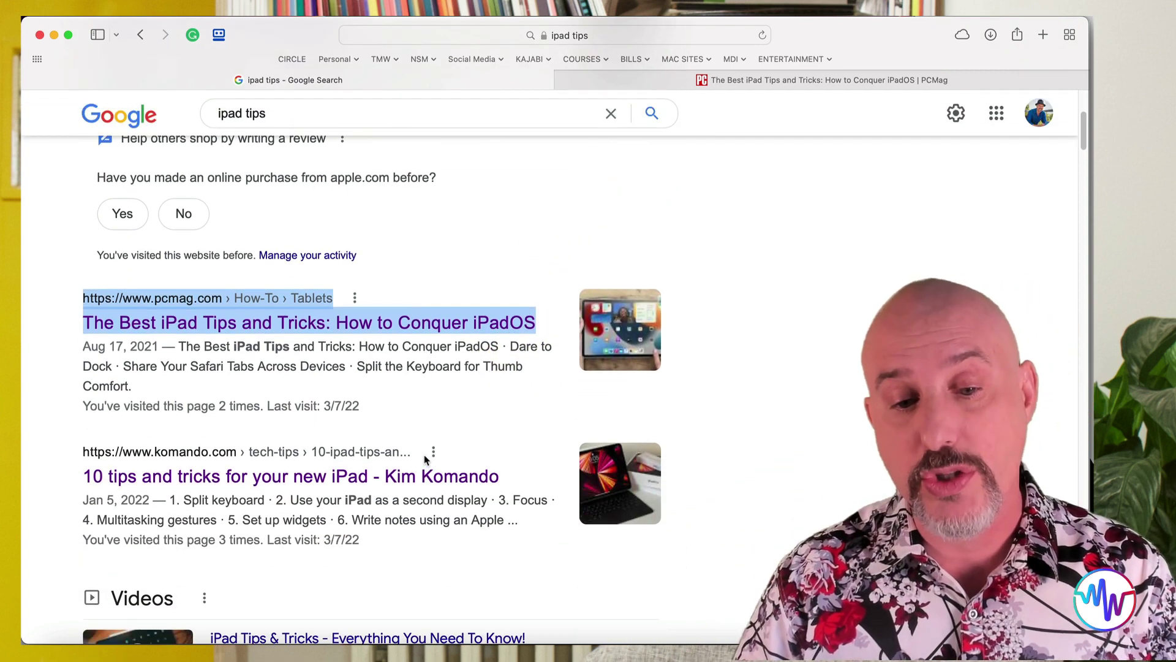
right_click(277, 477)
click(321, 467)
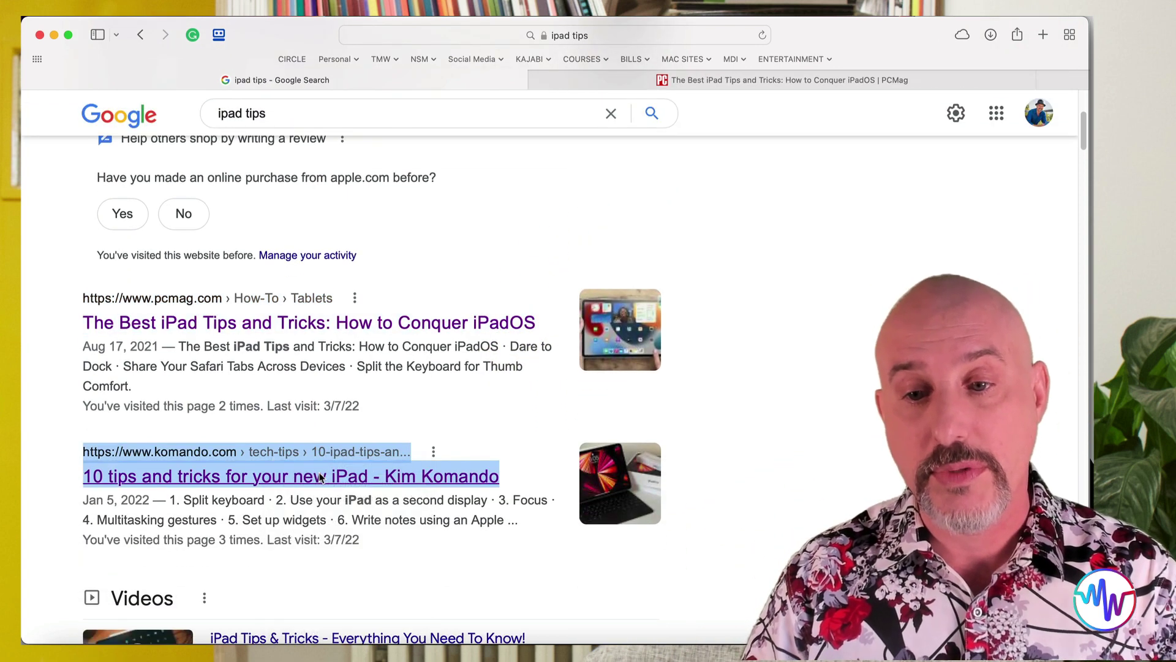
scroll(318, 478, down, 5)
right_click(300, 480)
click(331, 465)
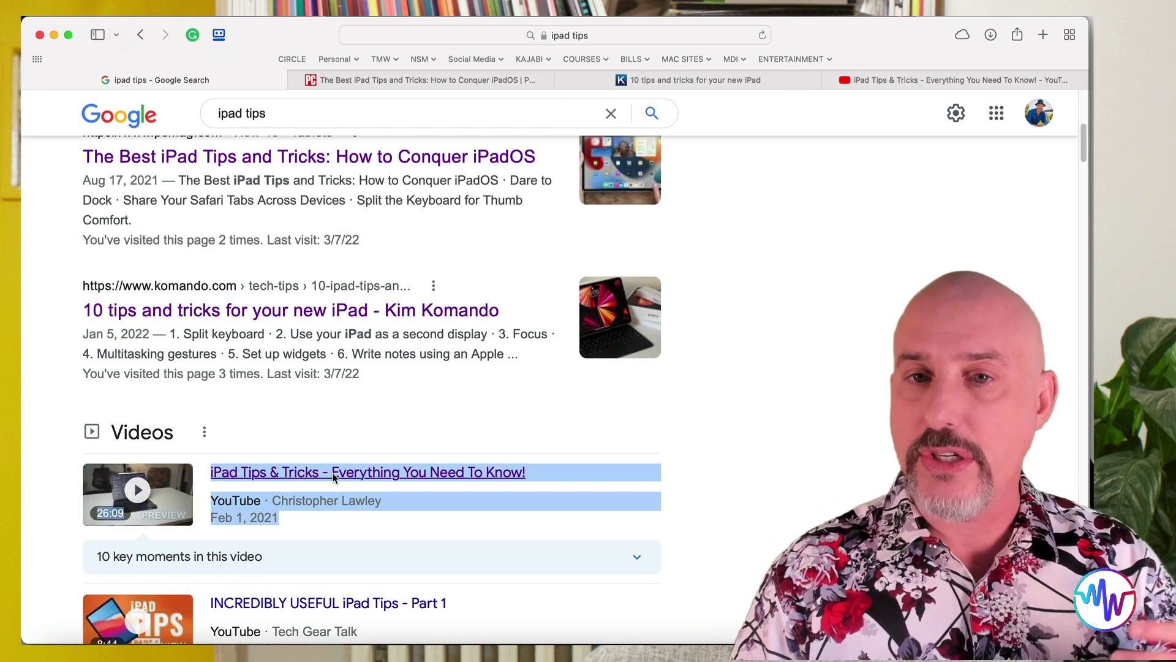
Open the third video result and the Pocket-lint article in background tabs.
scroll(333, 478, down, 2)
scroll(334, 479, down, 5)
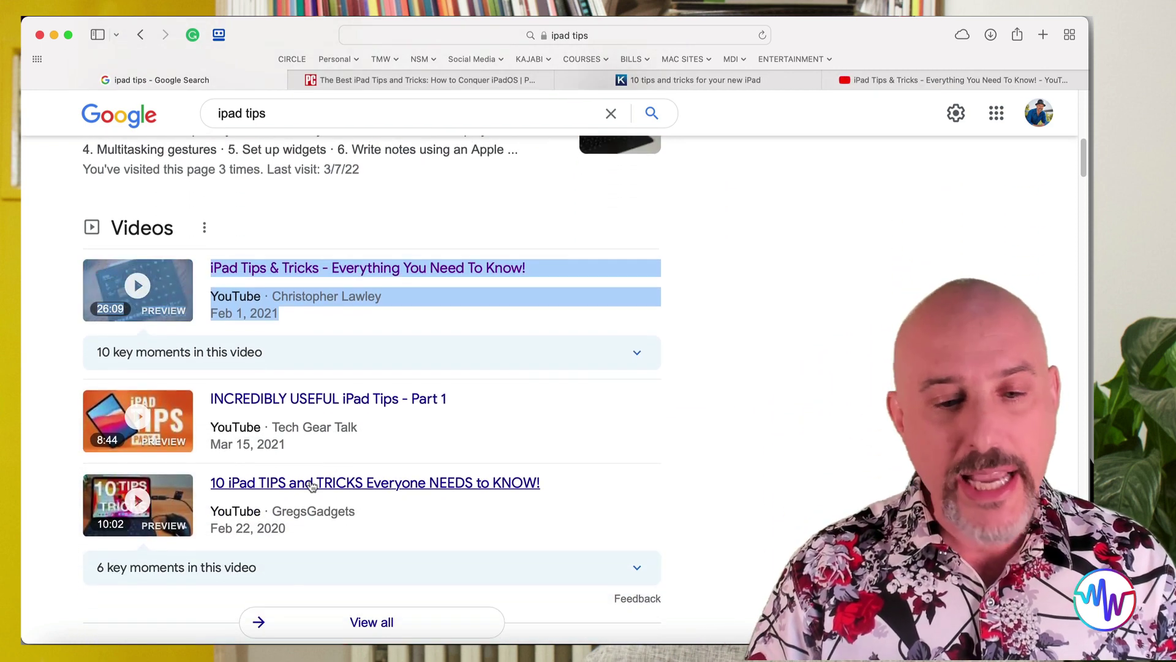
right_click(314, 483)
click(356, 468)
scroll(343, 475, down, 8)
right_click(304, 470)
click(344, 468)
scroll(343, 467, down, 7)
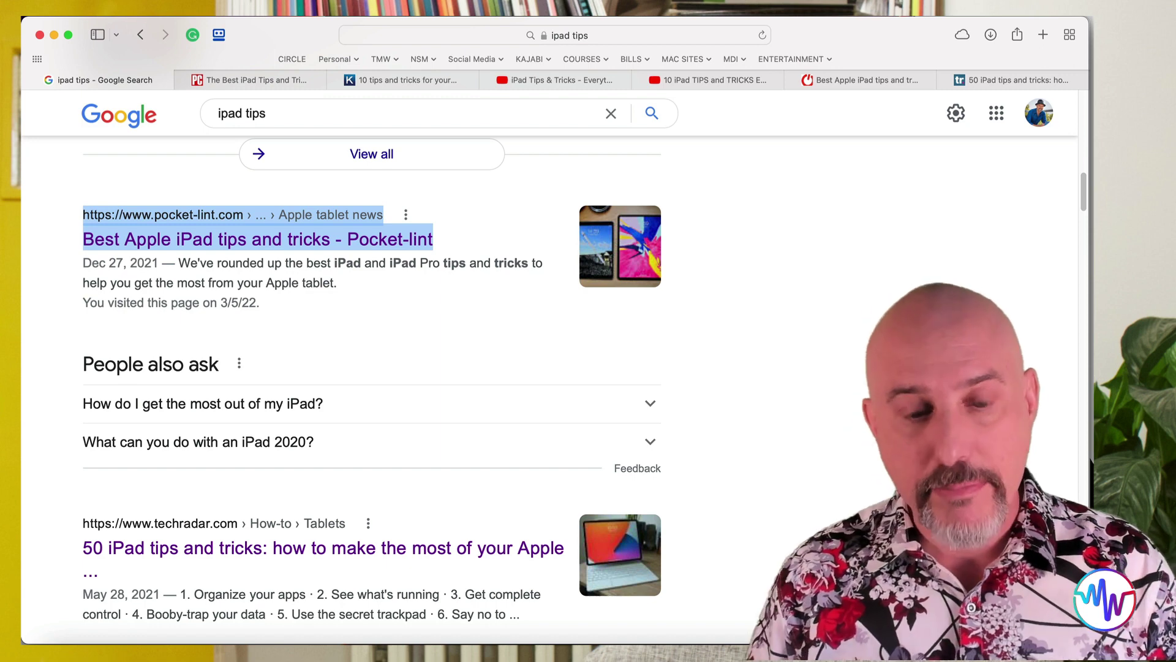
Close the '10 tips and tricks' tab, then move Pocket-lint first and Google search last.
click(284, 81)
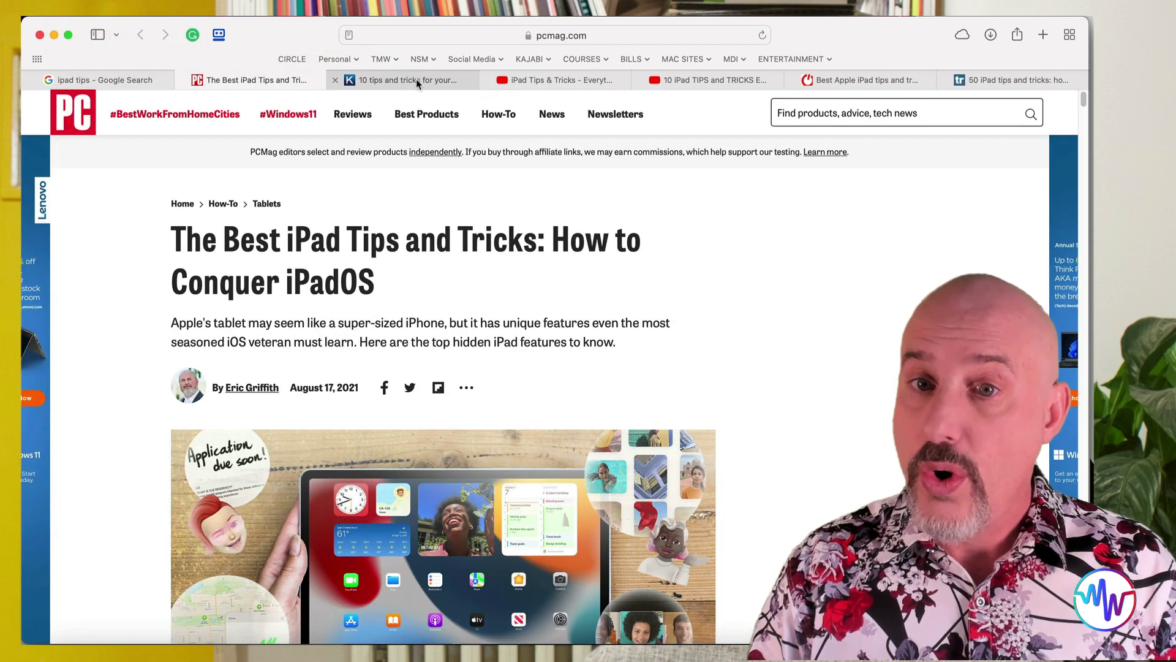
mouse_move(416, 83)
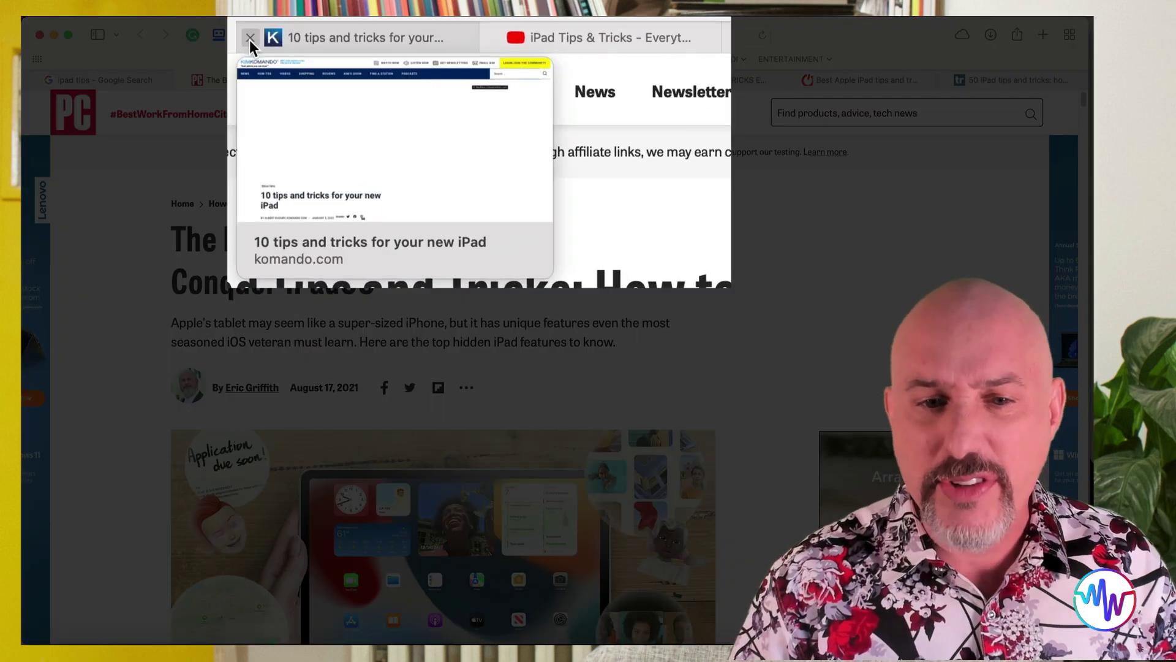
click(249, 39)
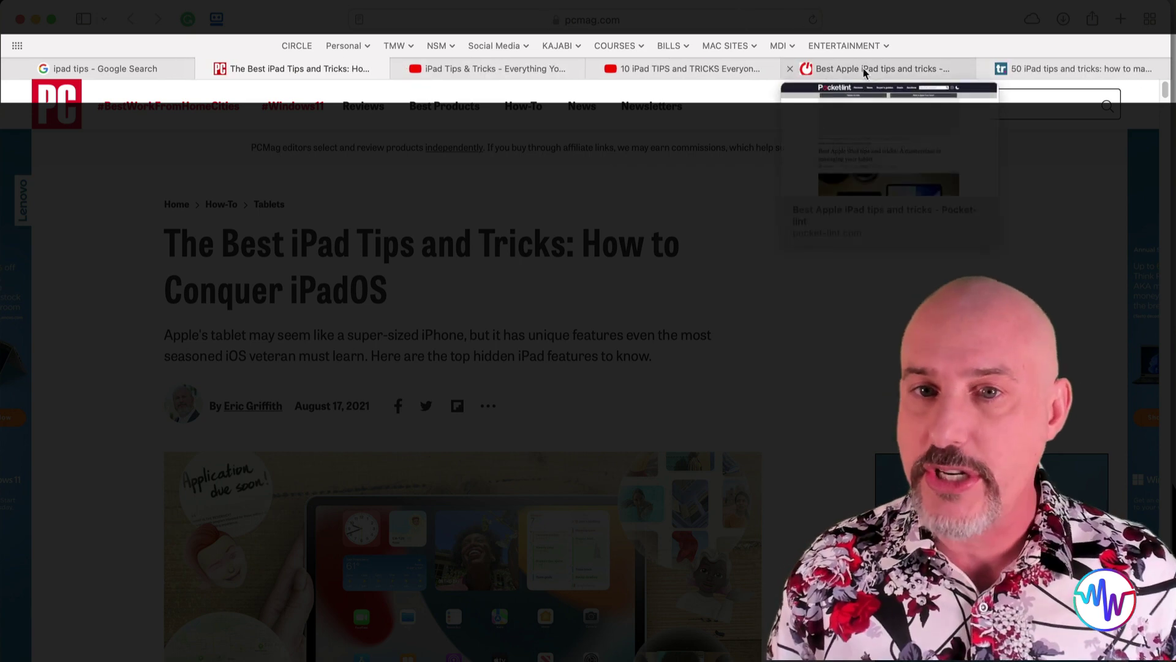
click(873, 71)
drag(745, 76, 192, 77)
drag(279, 71, 1081, 62)
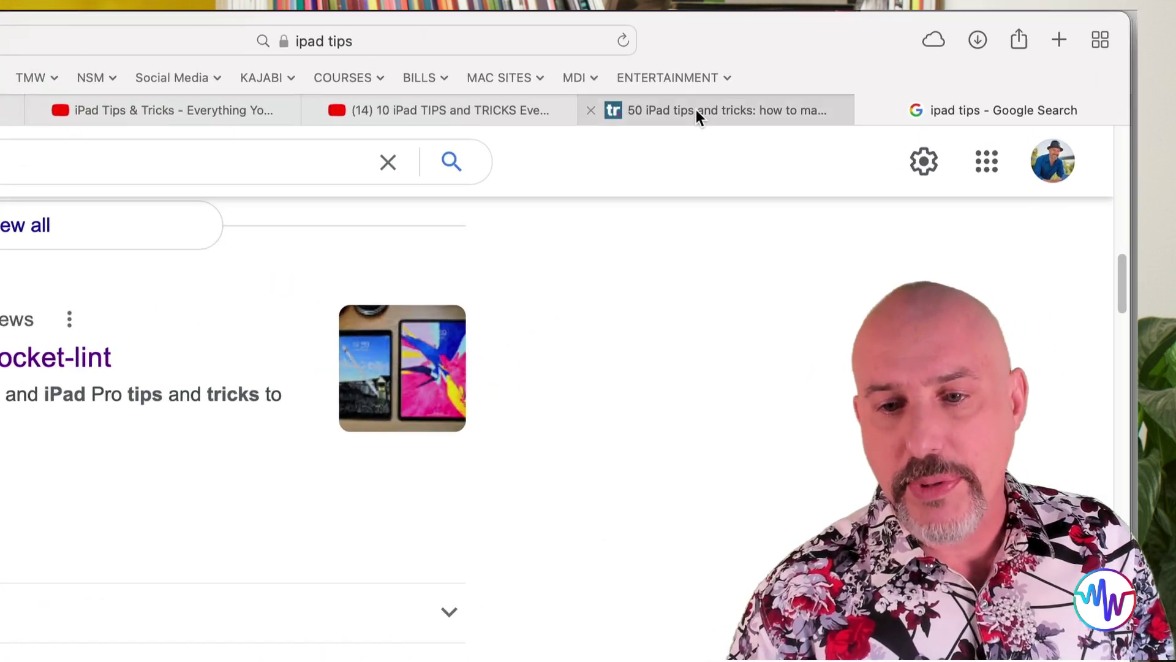
Pull TechRadar into its own window, open its Reviews and Computing tabs, and tear Computing off.
click(809, 79)
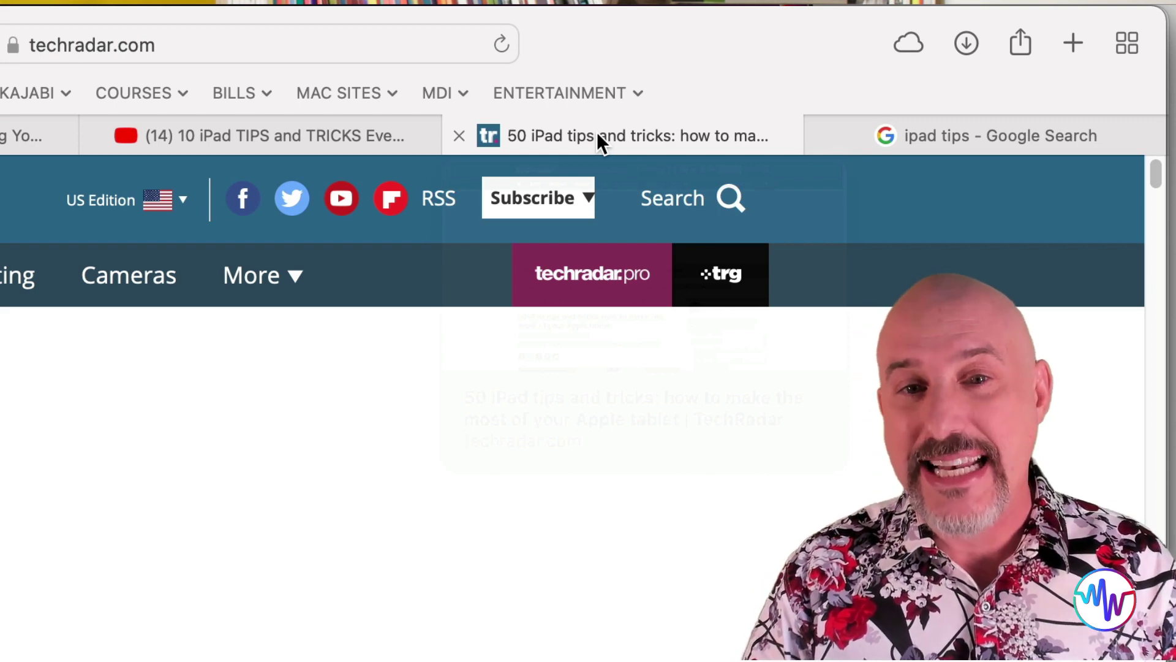
drag(597, 132, 549, 540)
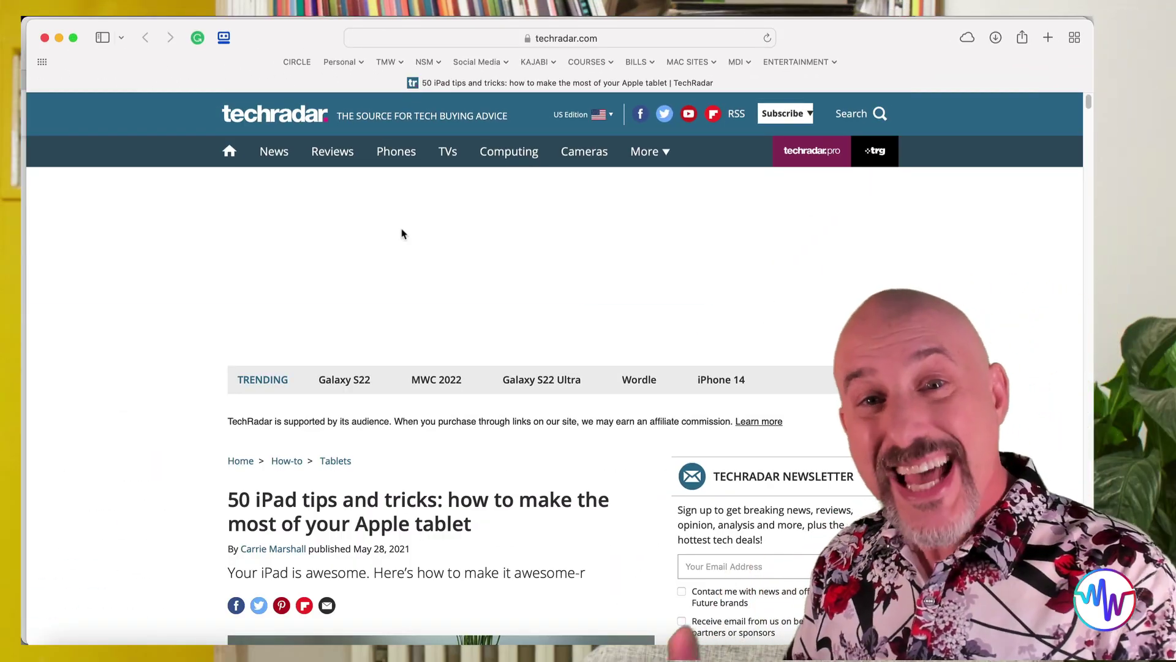
right_click(330, 158)
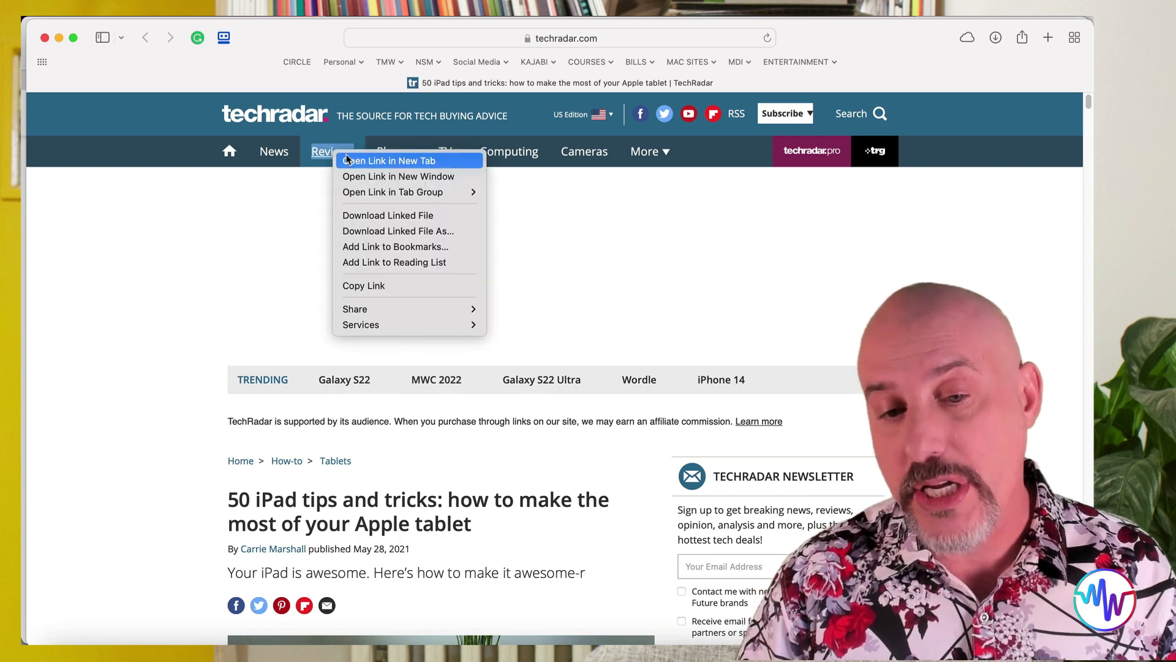
click(372, 161)
right_click(497, 153)
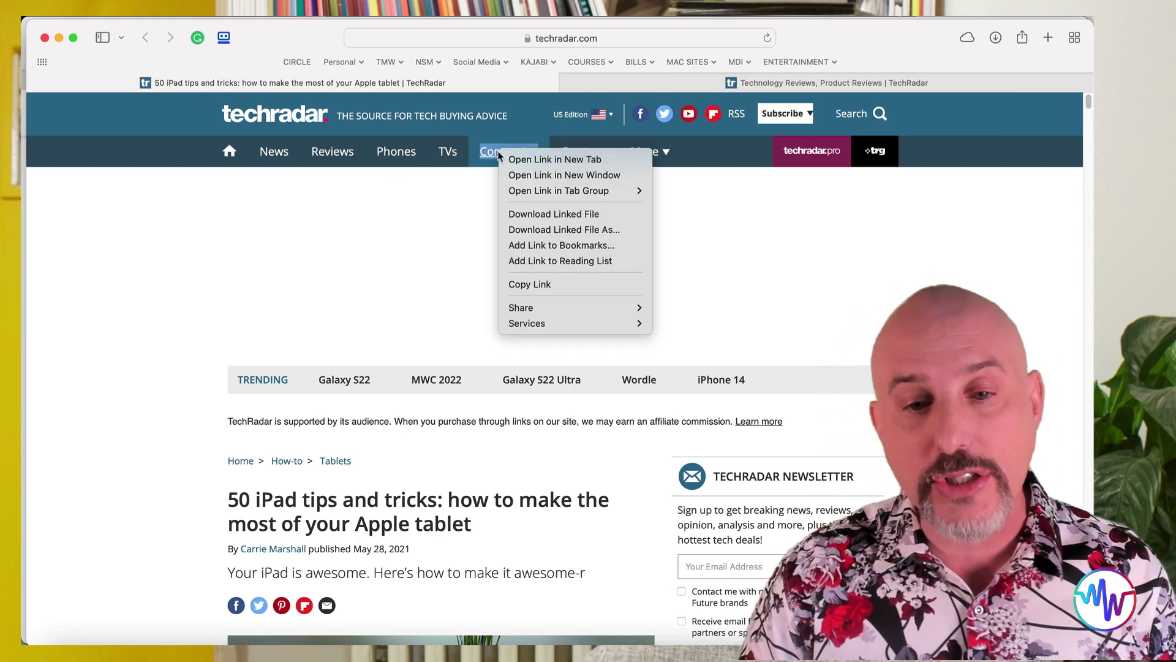
click(536, 160)
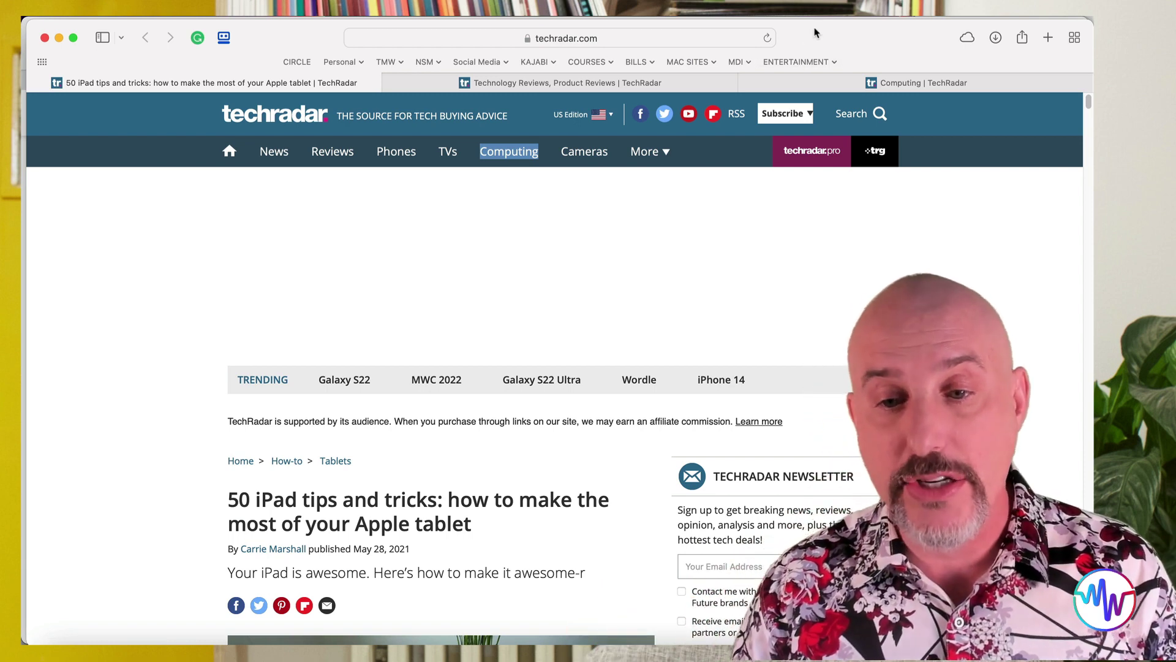
drag(814, 35, 826, 179)
drag(824, 228, 860, 82)
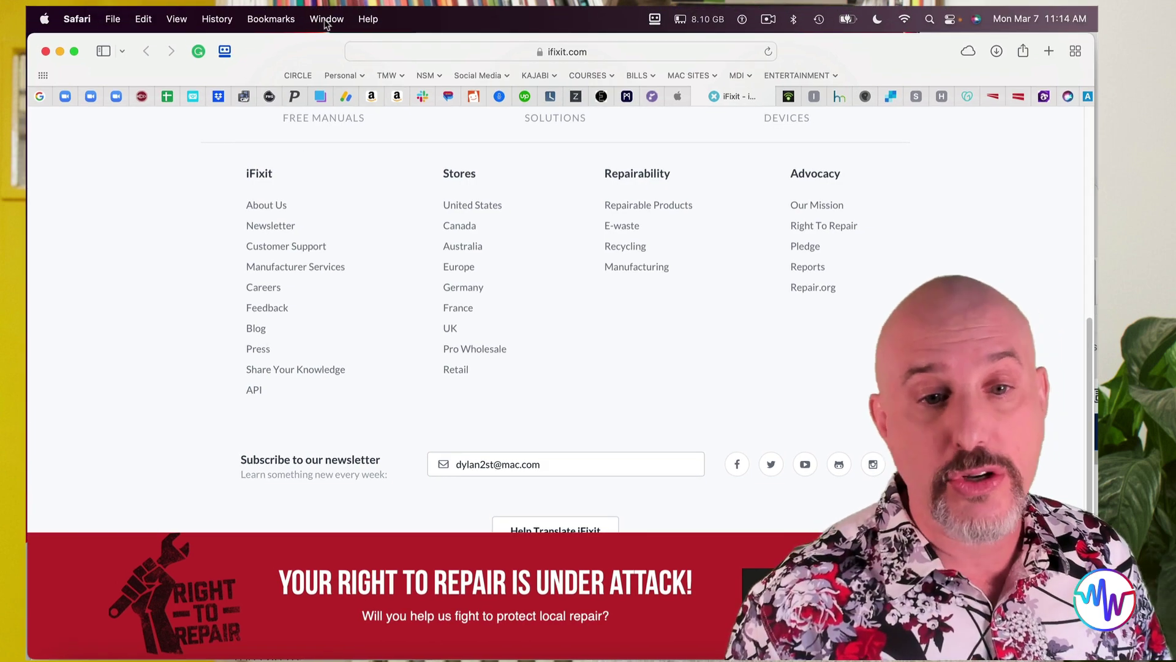
Use Window > Merge All Windows to gather every open tab into one window.
click(325, 19)
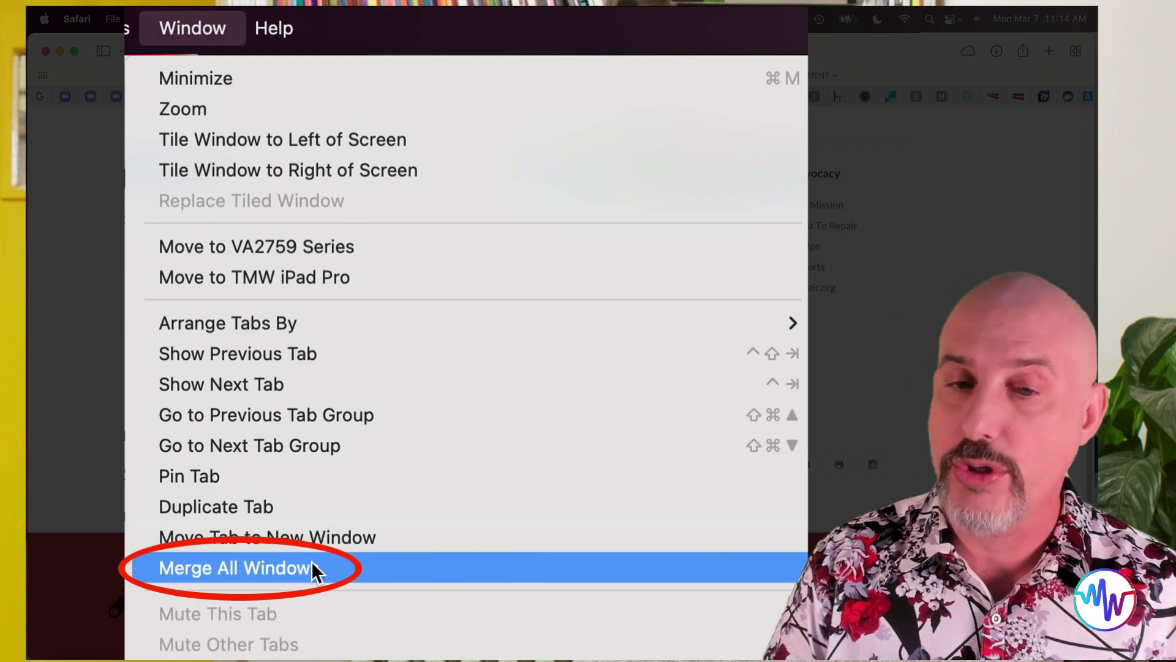
click(311, 560)
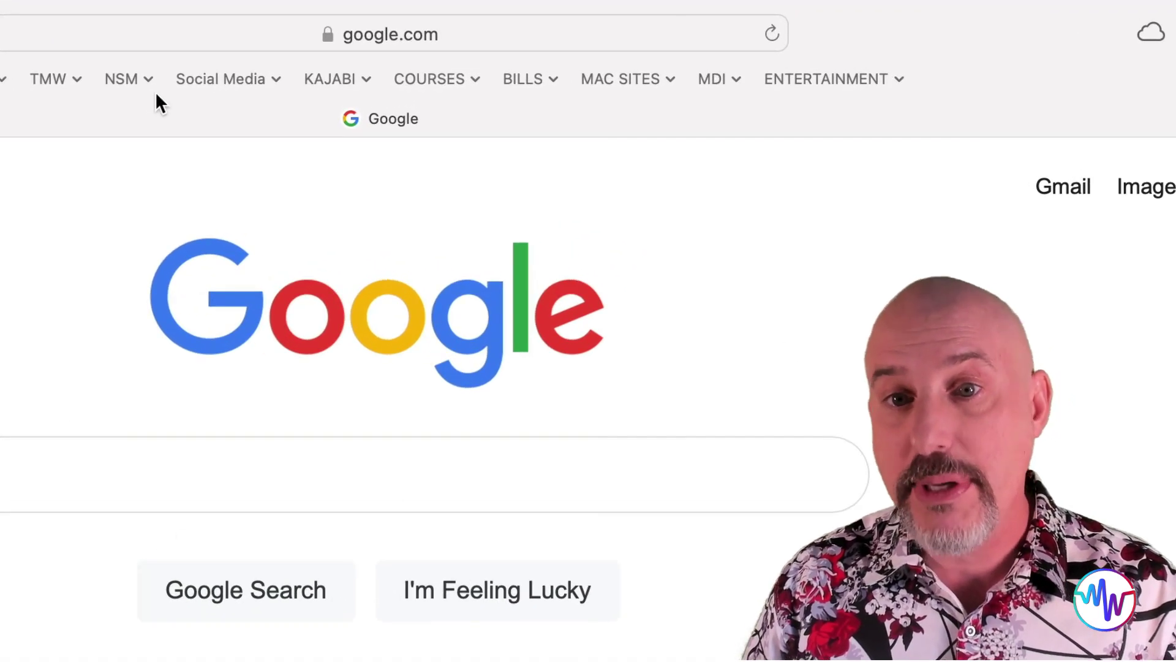
Open all MAC SITES bookmarks, including Macworld, Mac Rumors and TechCrunch, in new tabs.
click(656, 75)
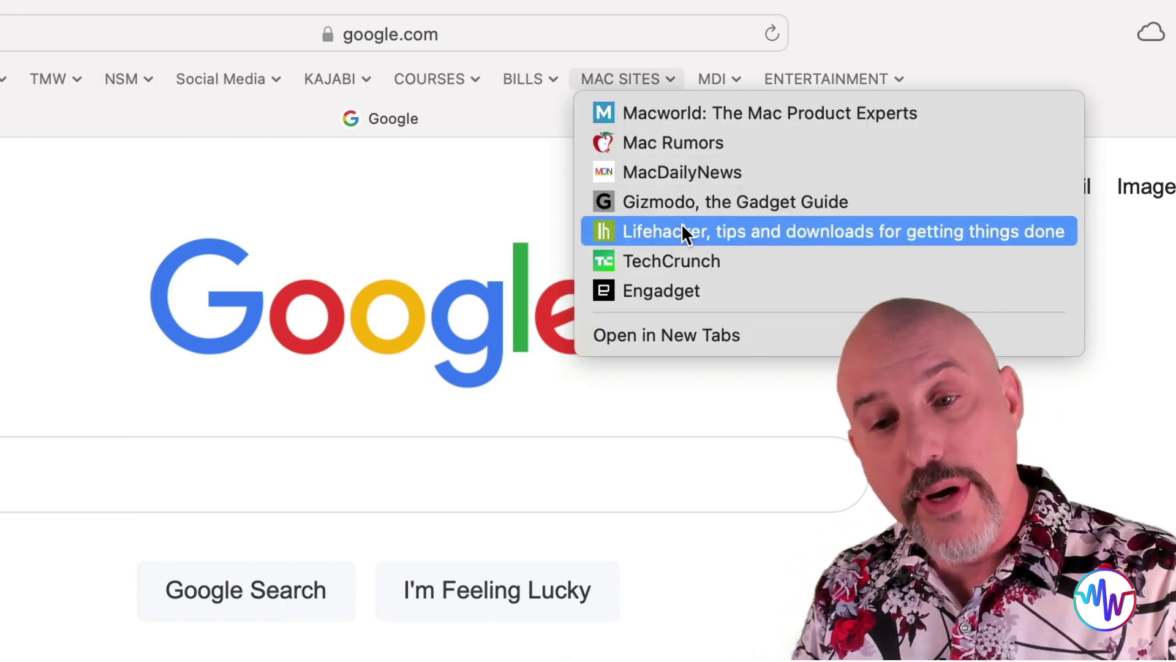
click(686, 335)
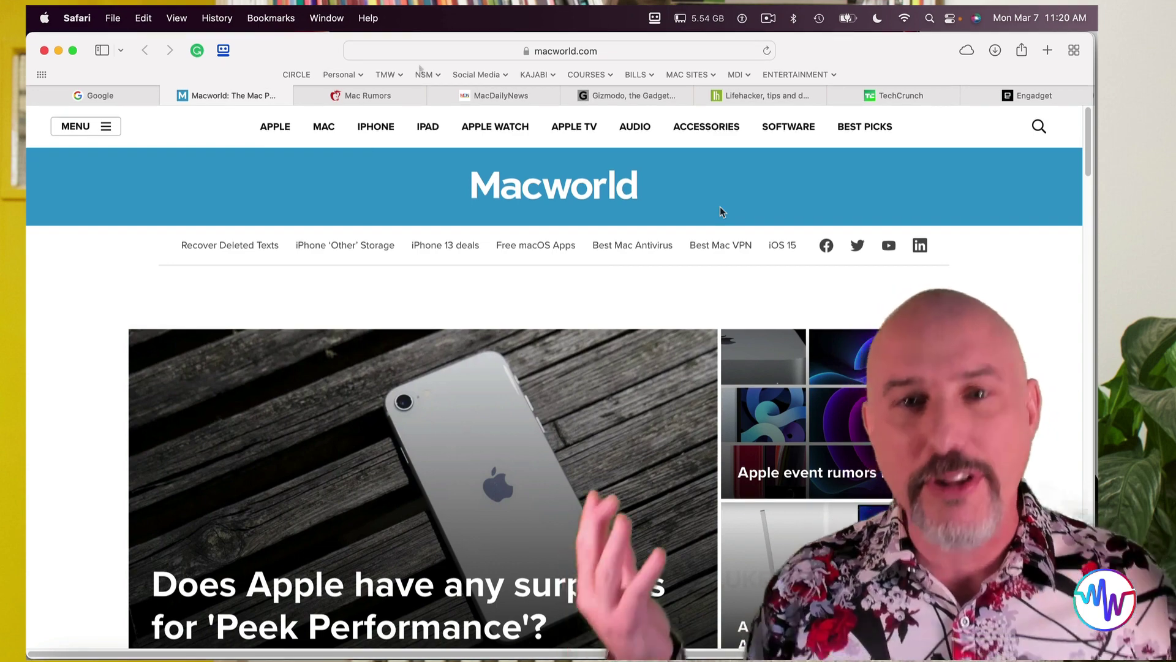
In a fresh window, open Google Drive from the Google apps grid and load Amazon.
key(super+t)
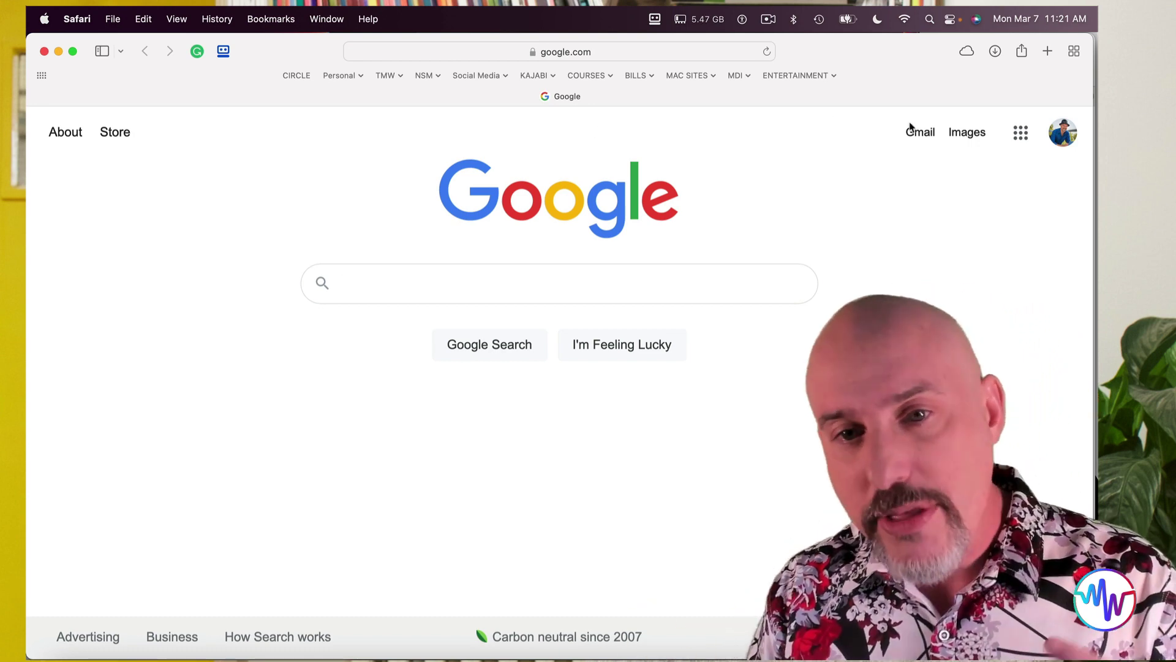
click(1021, 135)
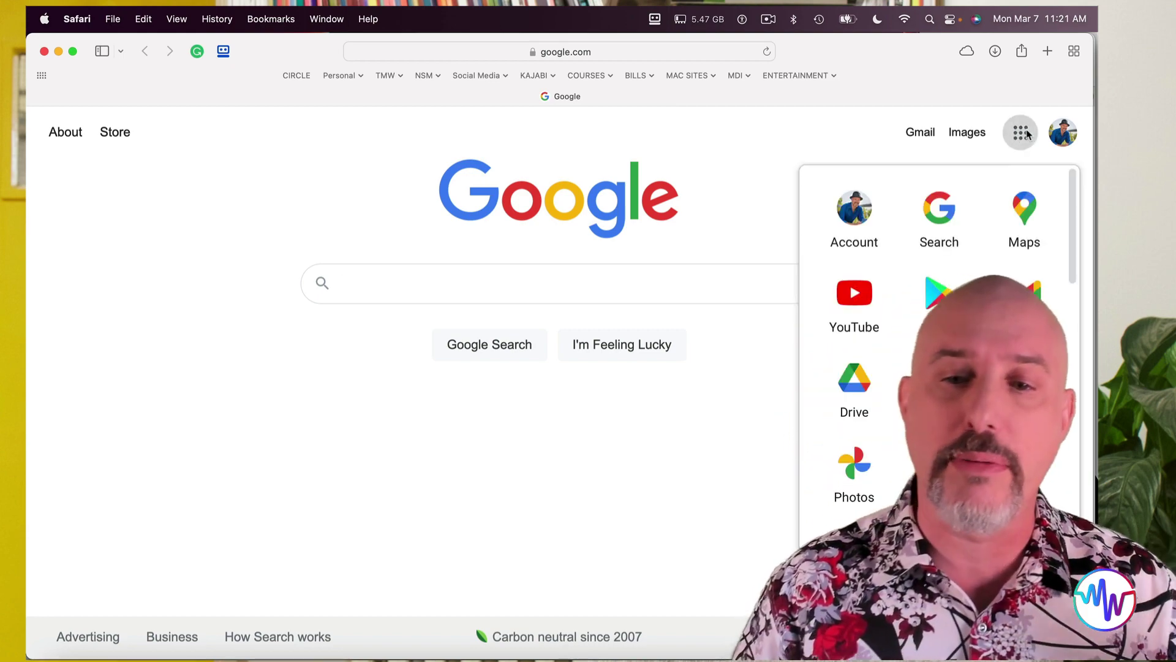
click(854, 380)
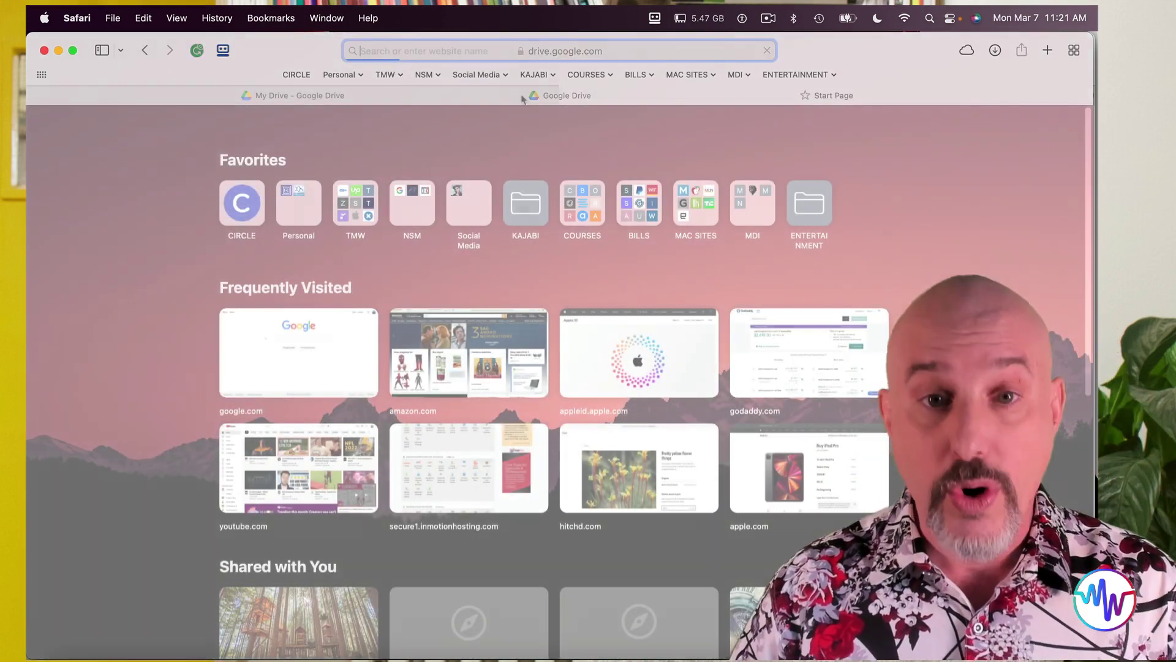
text(amazon)
key(Return)
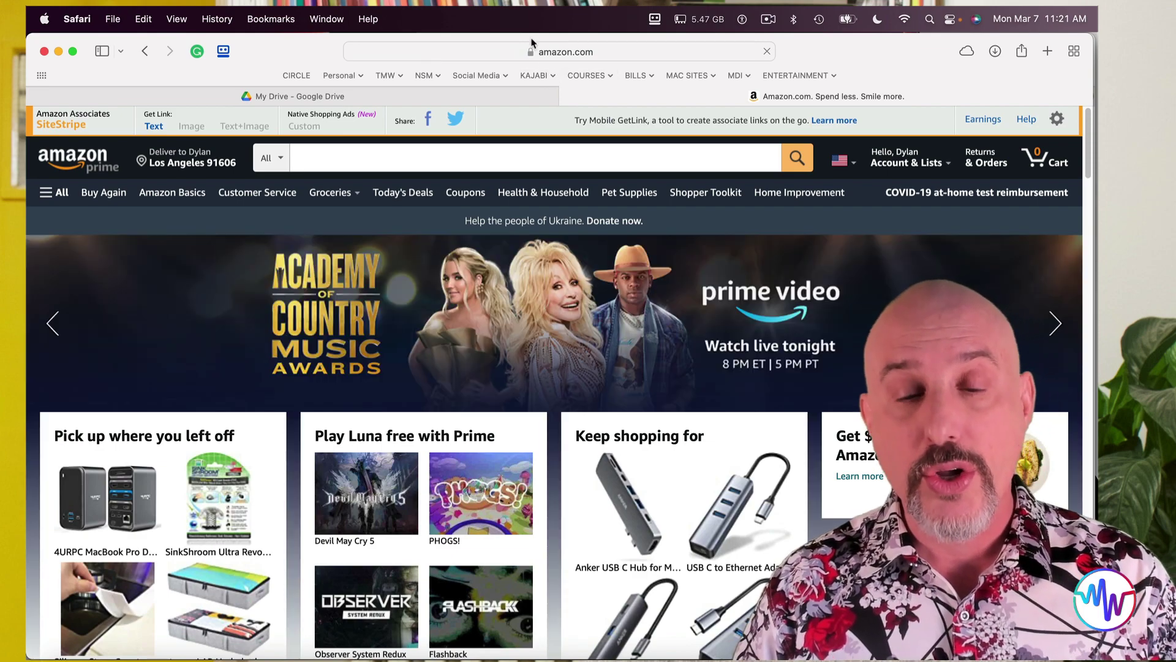
Pin the Google Drive and Amazon tabs.
mouse_move(502, 96)
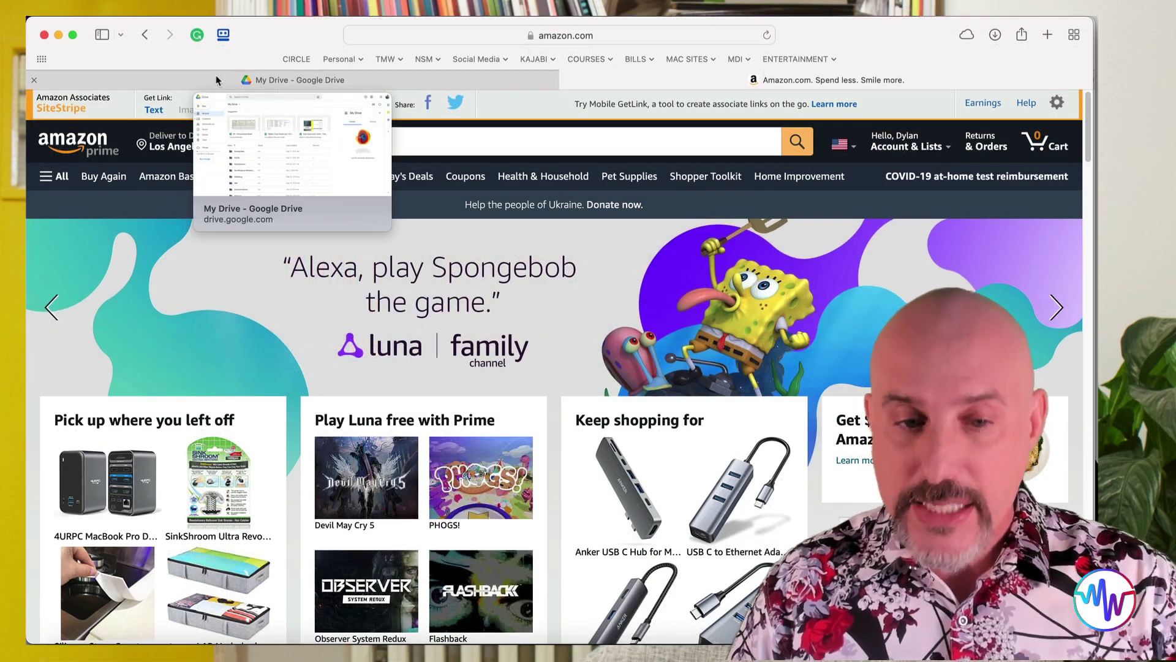
right_click(214, 75)
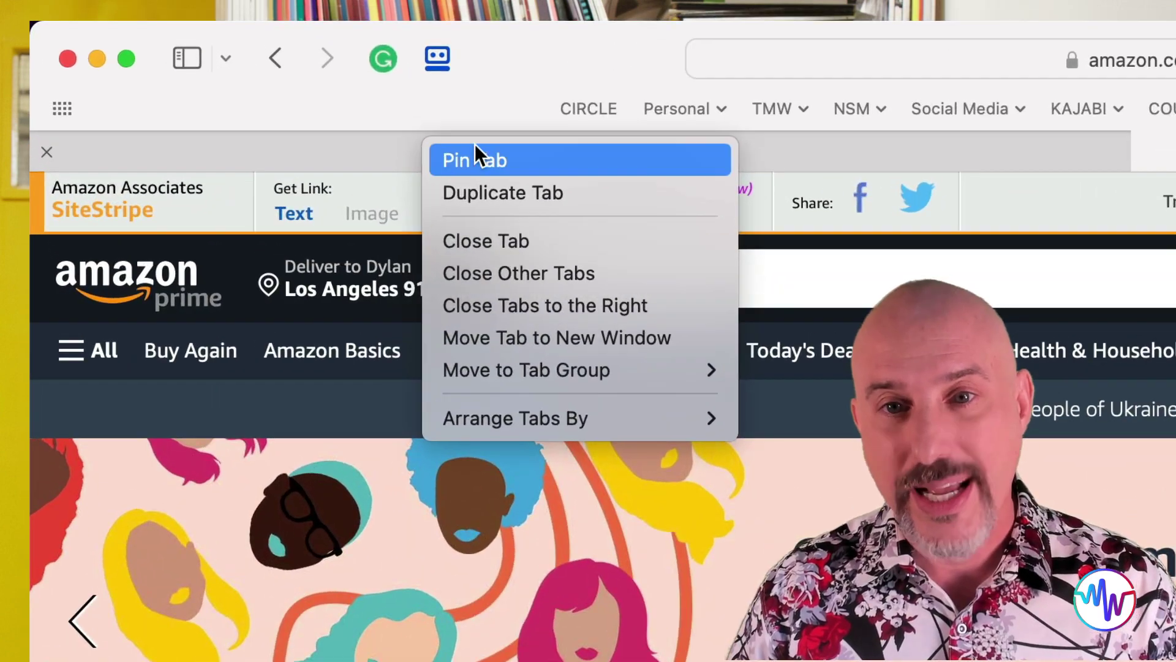
click(475, 147)
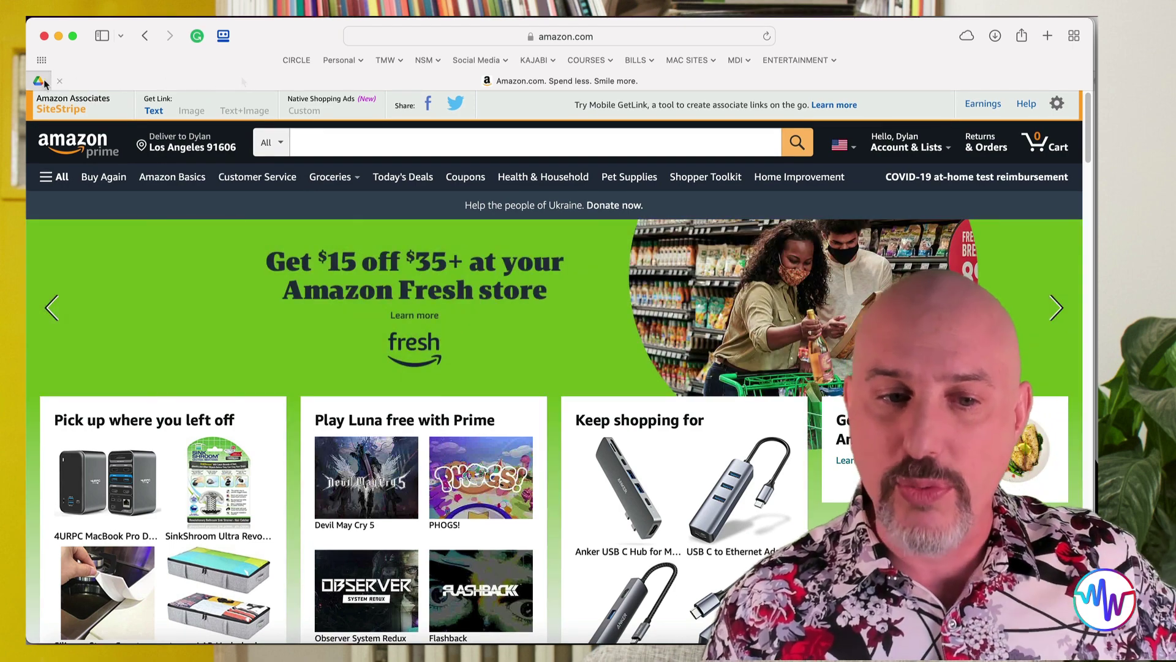
click(38, 81)
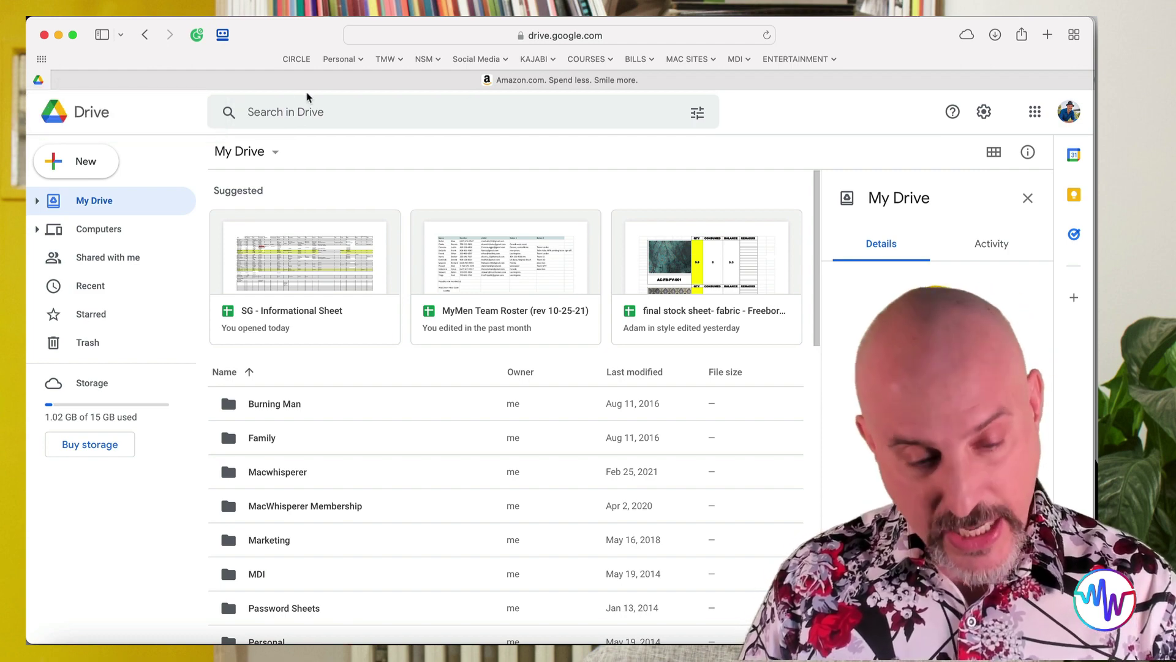
key(ctrl+Tab)
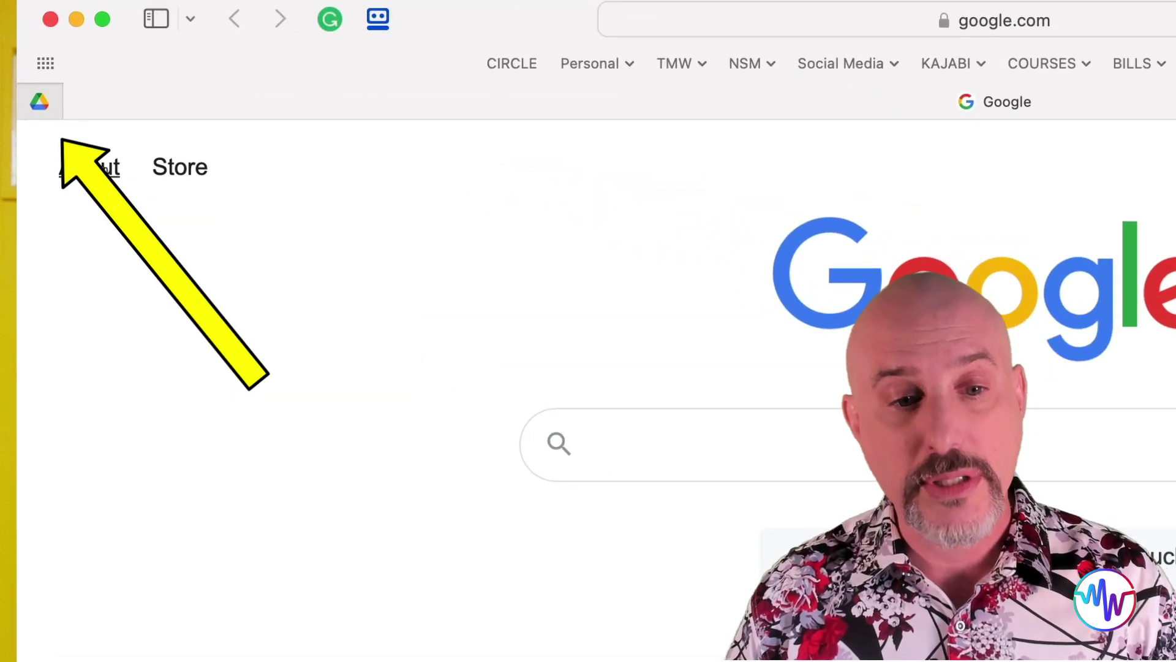
click(46, 106)
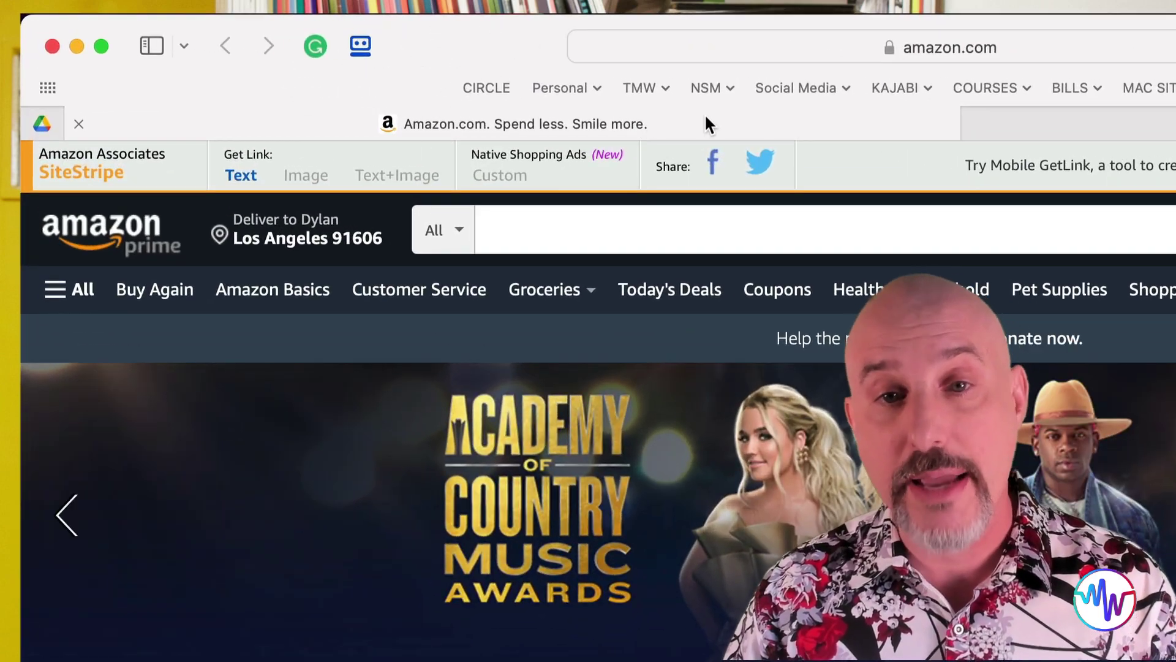
right_click(705, 124)
click(750, 128)
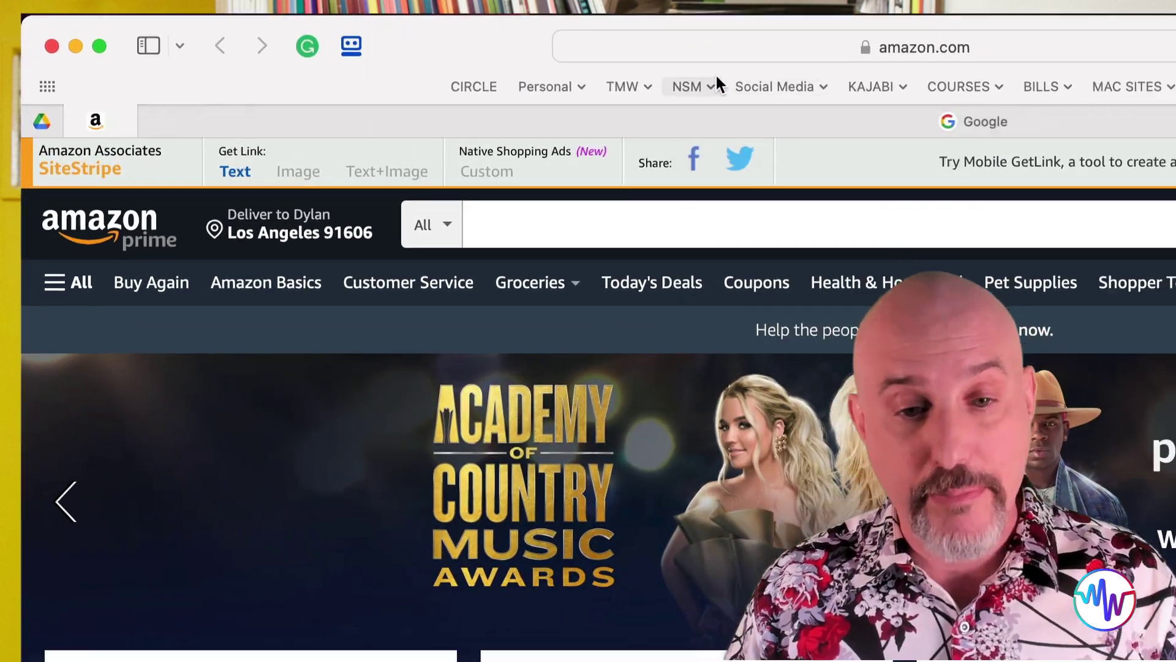
Load Canva in a new tab and pin it next to Amazon.
click(699, 48)
text(canva)
key(Return)
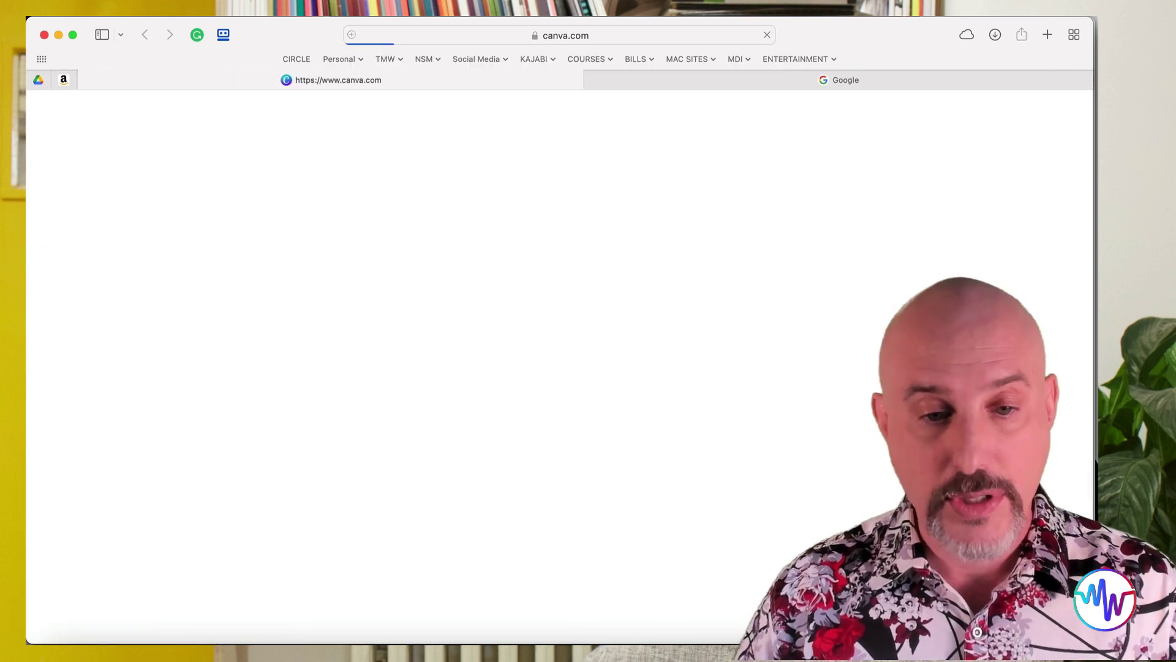
right_click(440, 82)
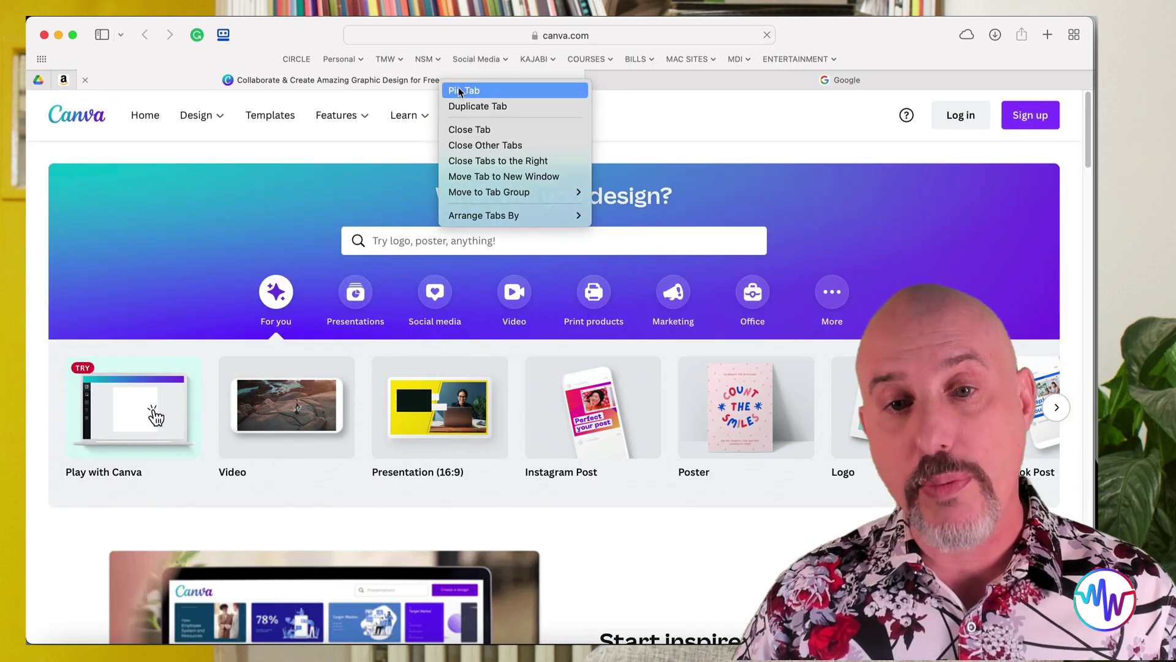
click(460, 91)
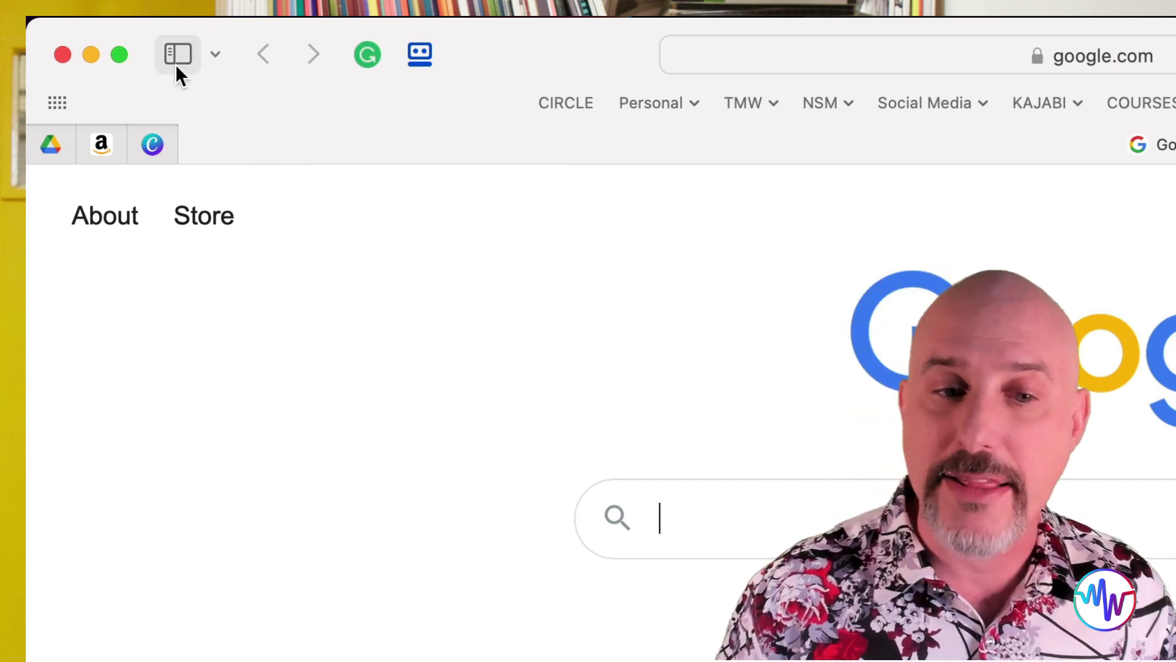
Show the tab group sidebar and browse the HomePod and Date Night groups.
click(174, 57)
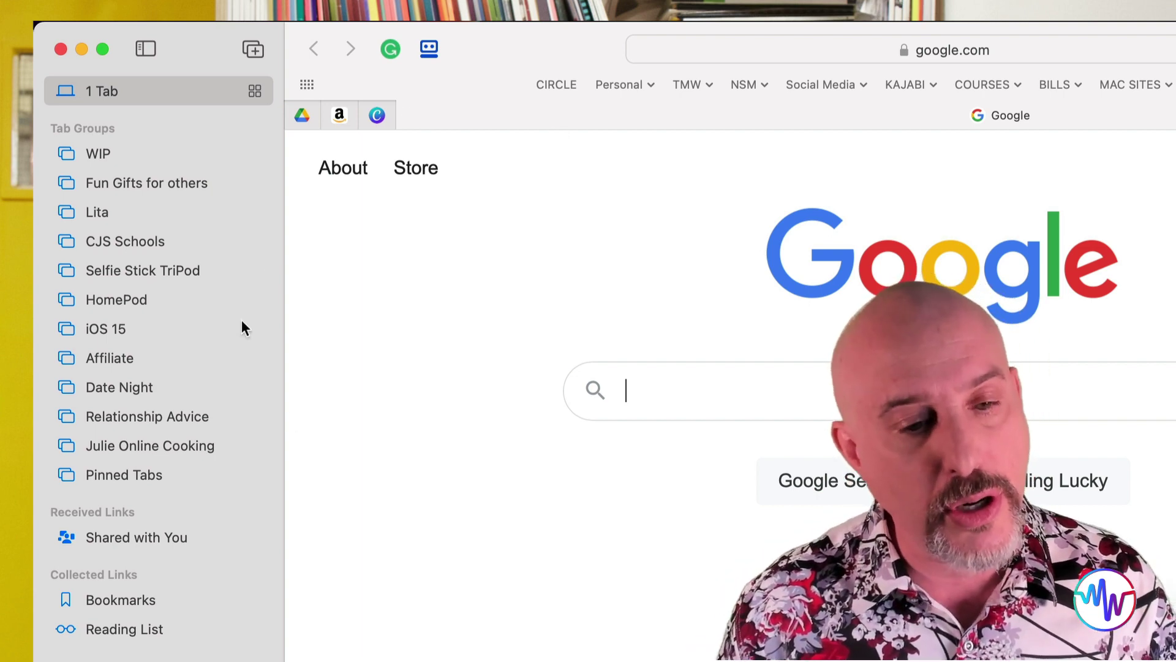
click(149, 299)
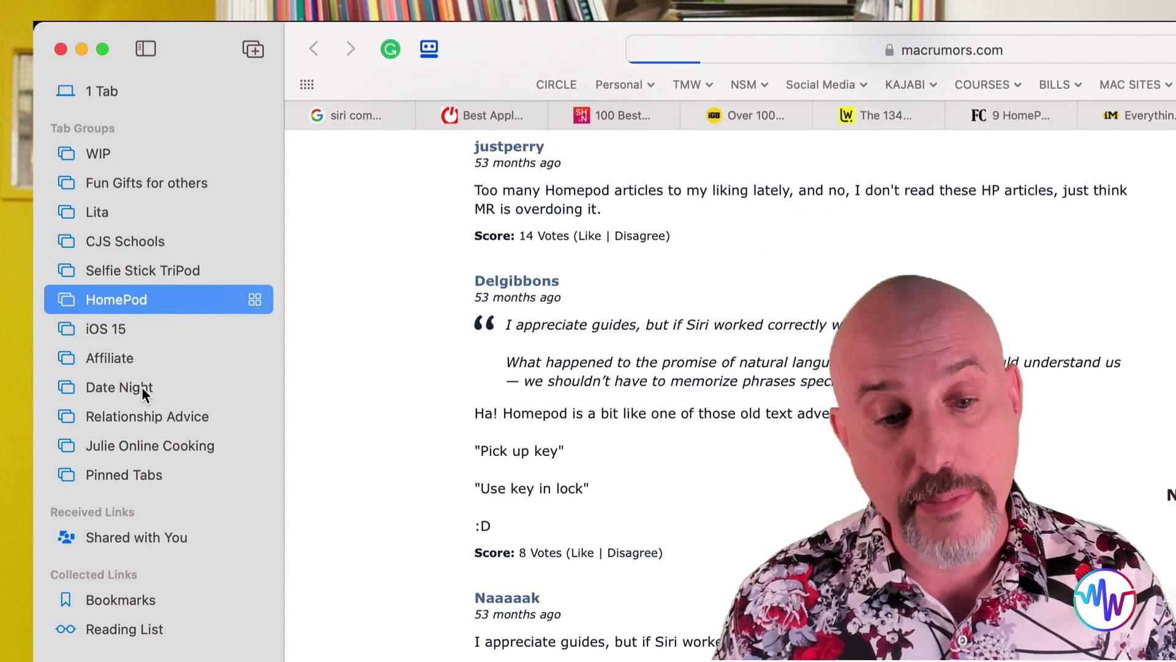
click(142, 387)
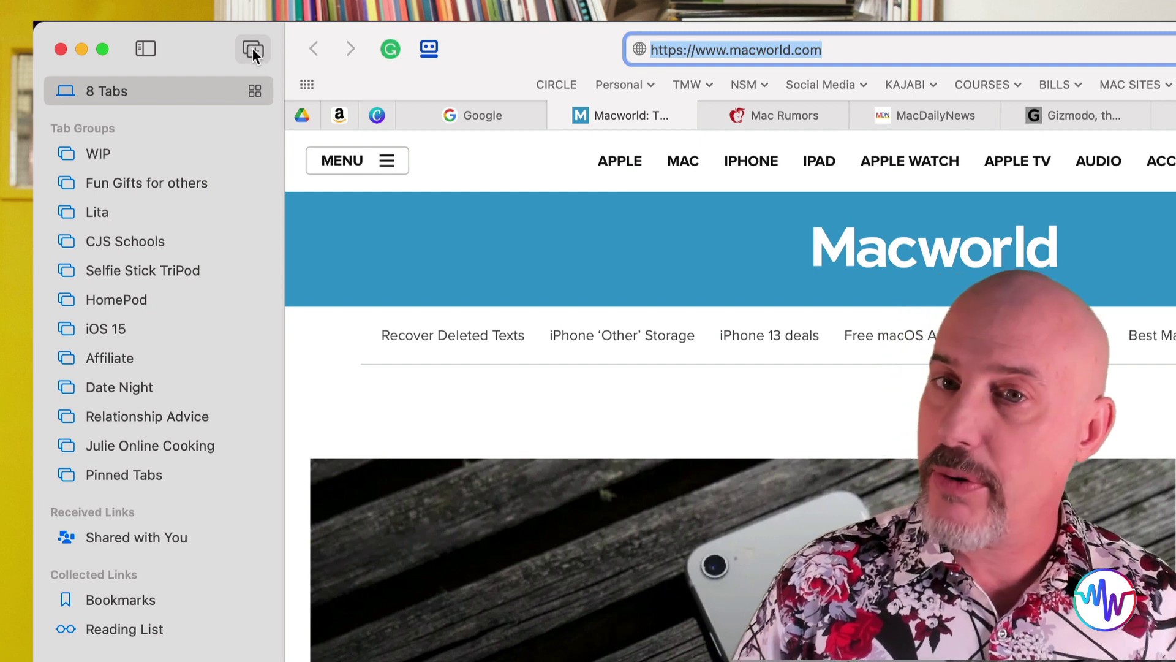
Create a new empty tab group named 'Mac News'.
click(252, 48)
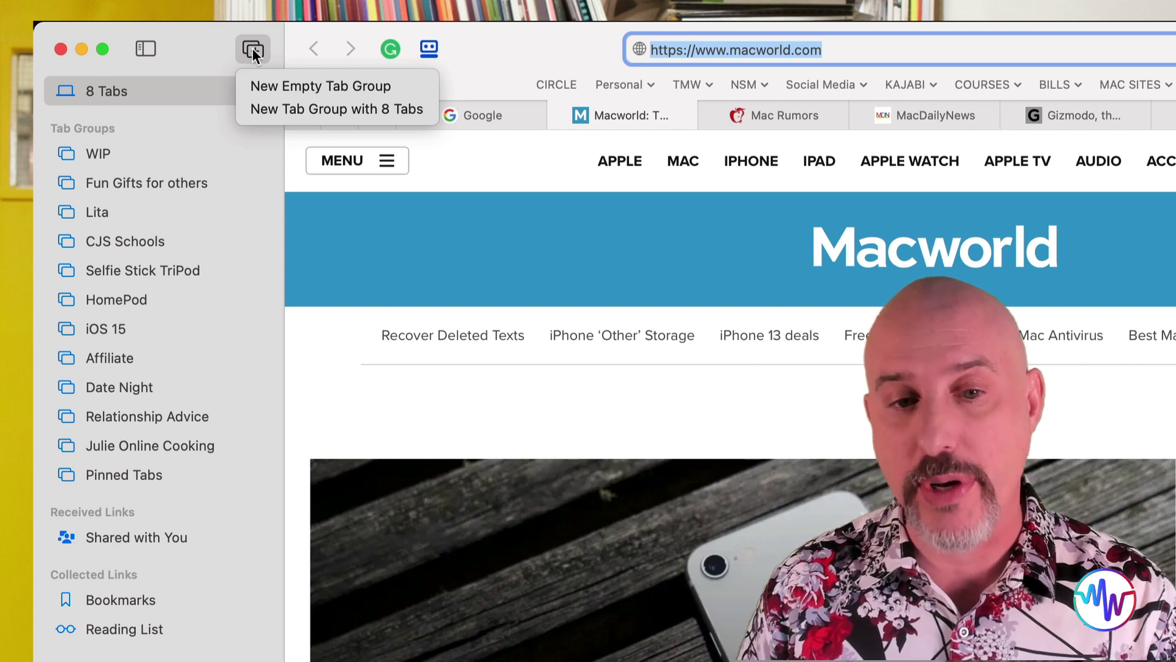
click(294, 89)
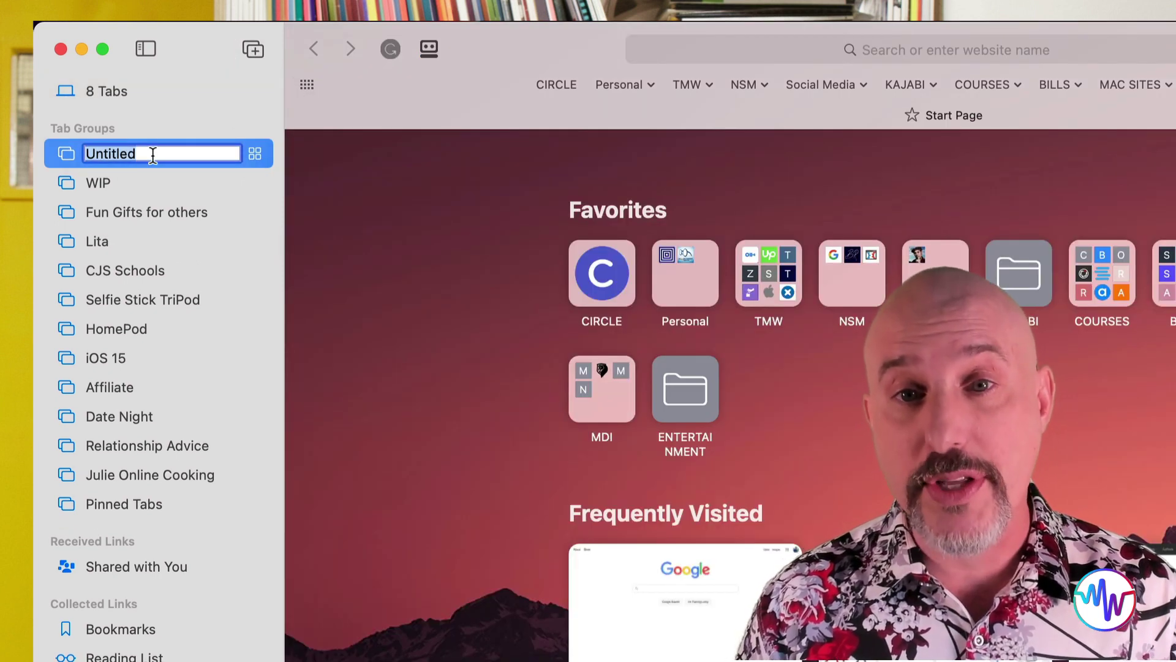
text(Mac News)
key(Return)
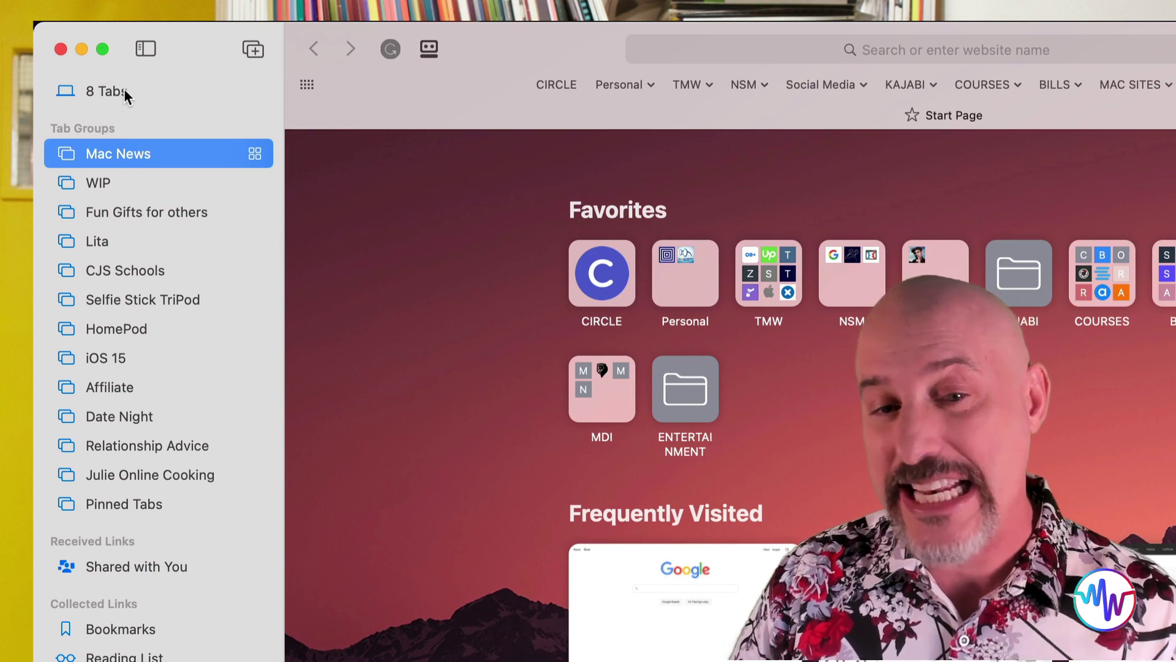
Move the Macworld tab from the 8 Tabs set into the Mac News group.
click(124, 92)
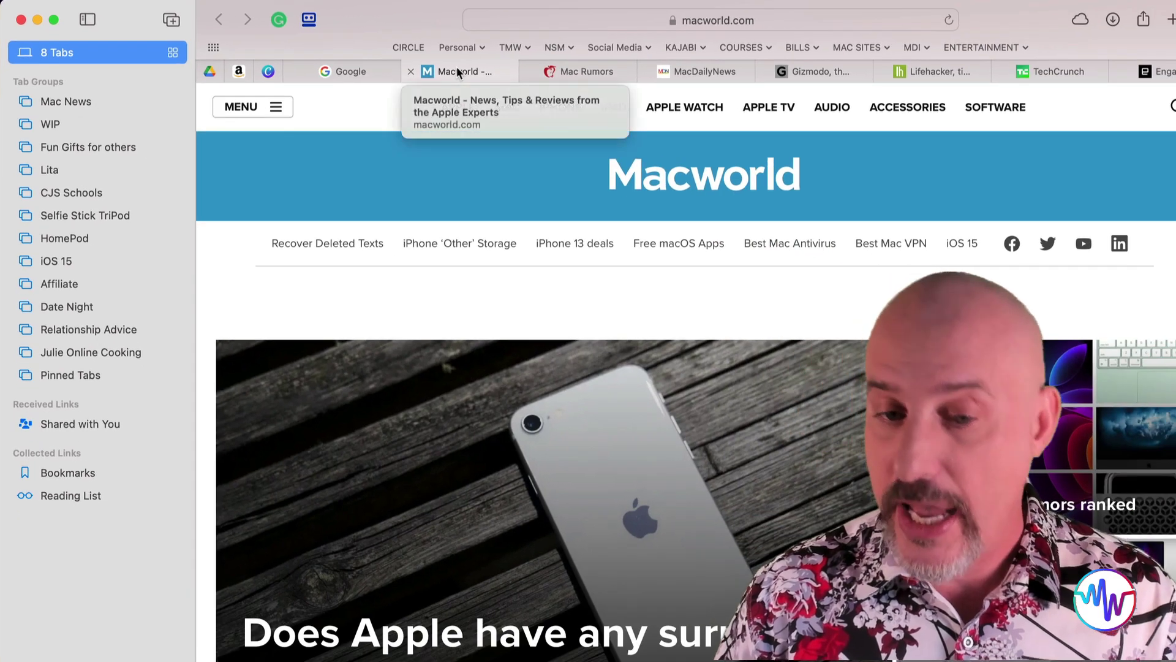
right_click(619, 109)
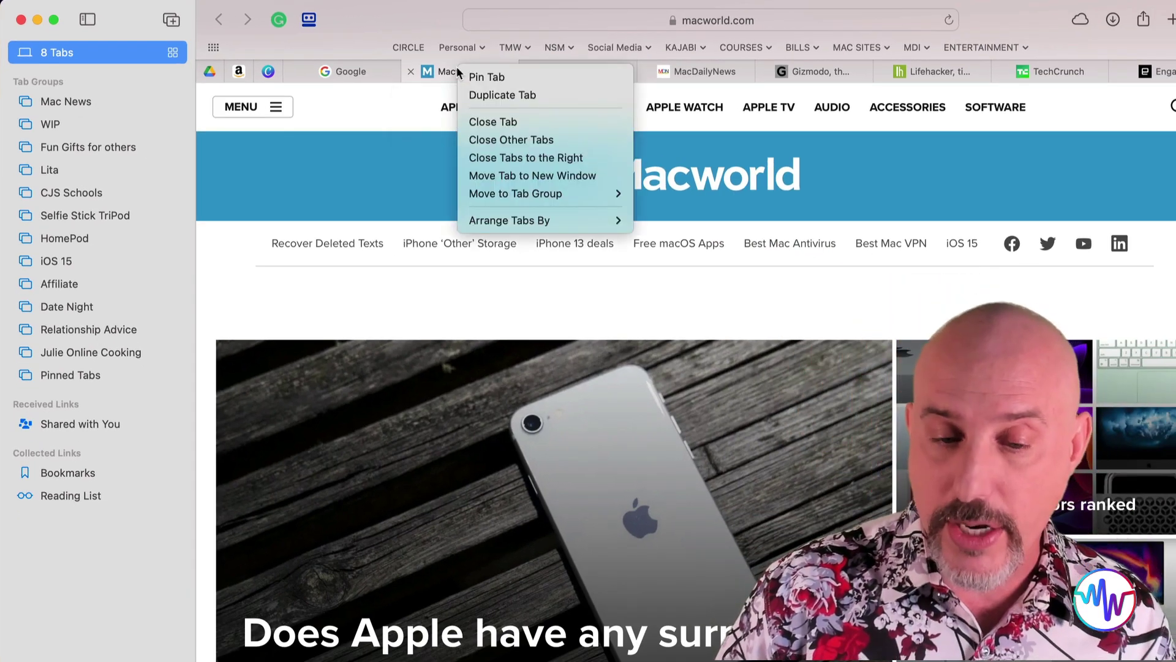
mouse_move(496, 193)
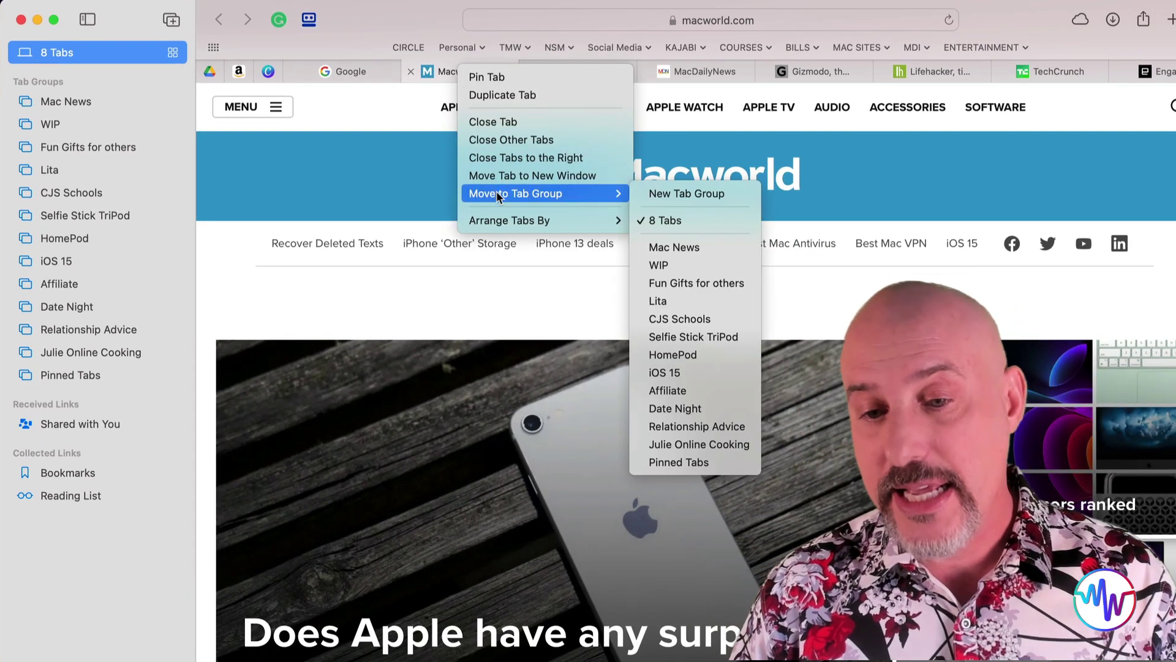
click(687, 246)
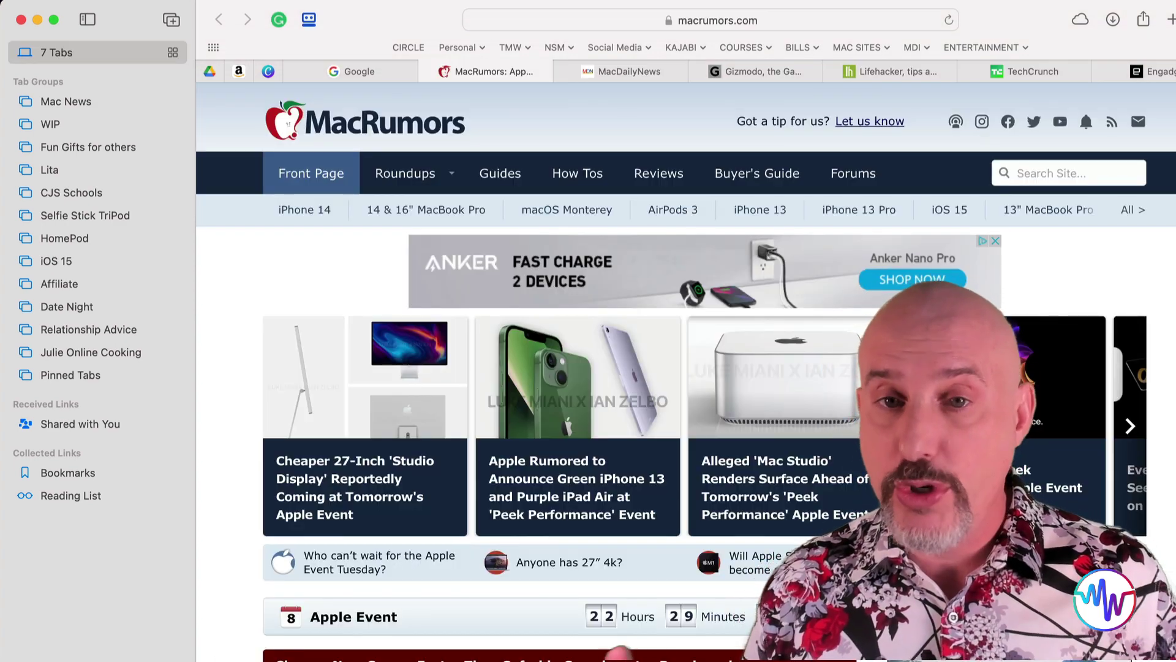
Switch to the 'ipad tips - Google Search' window from the Window menu.
click(325, 2)
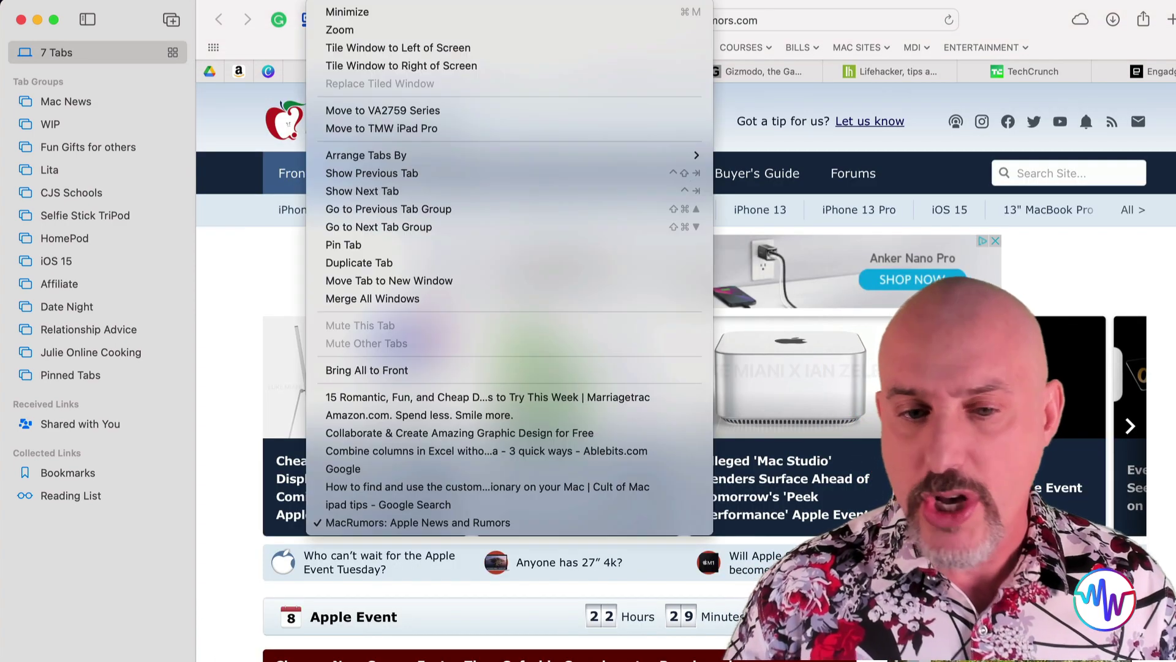
click(421, 503)
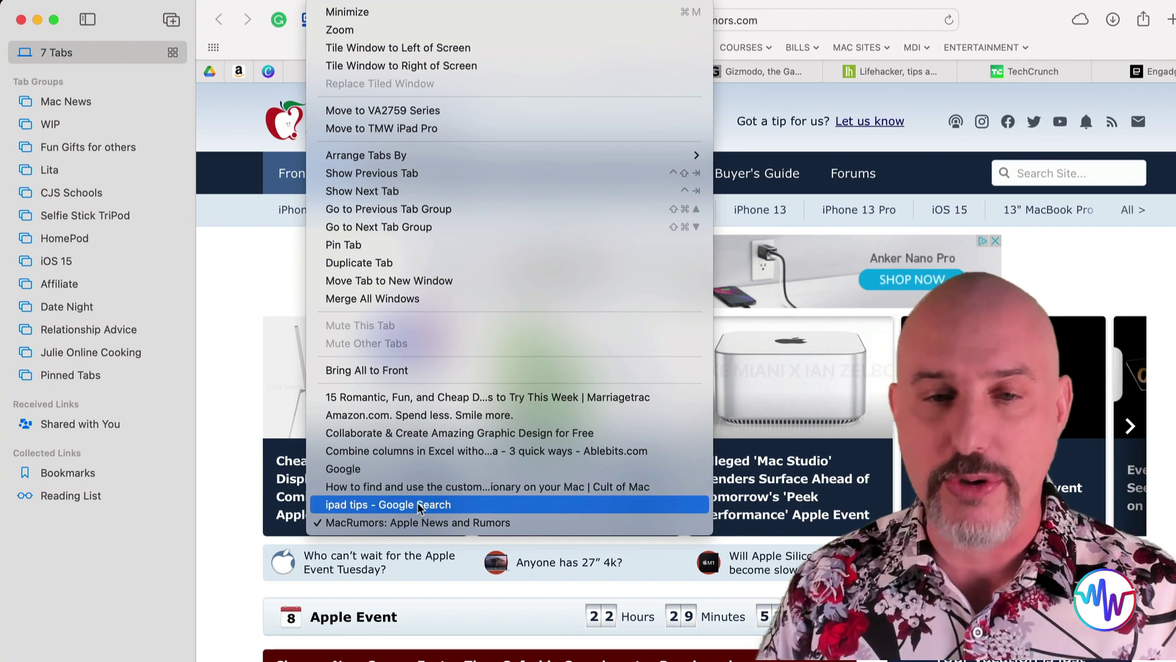
scroll(426, 466, up, 10)
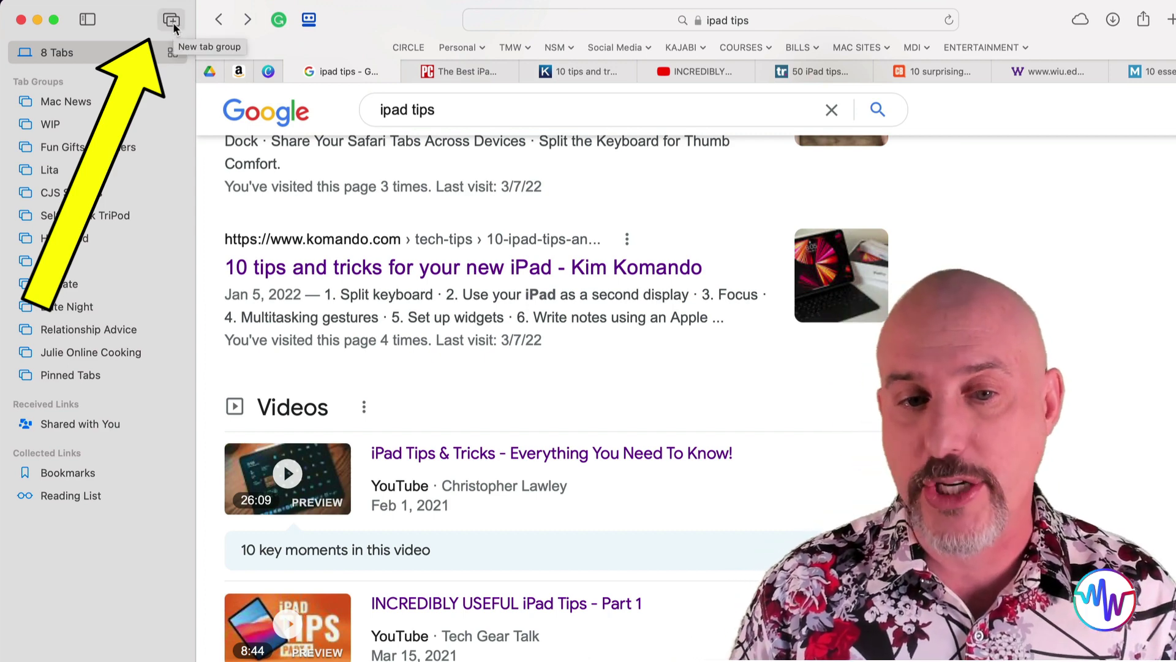
click(172, 22)
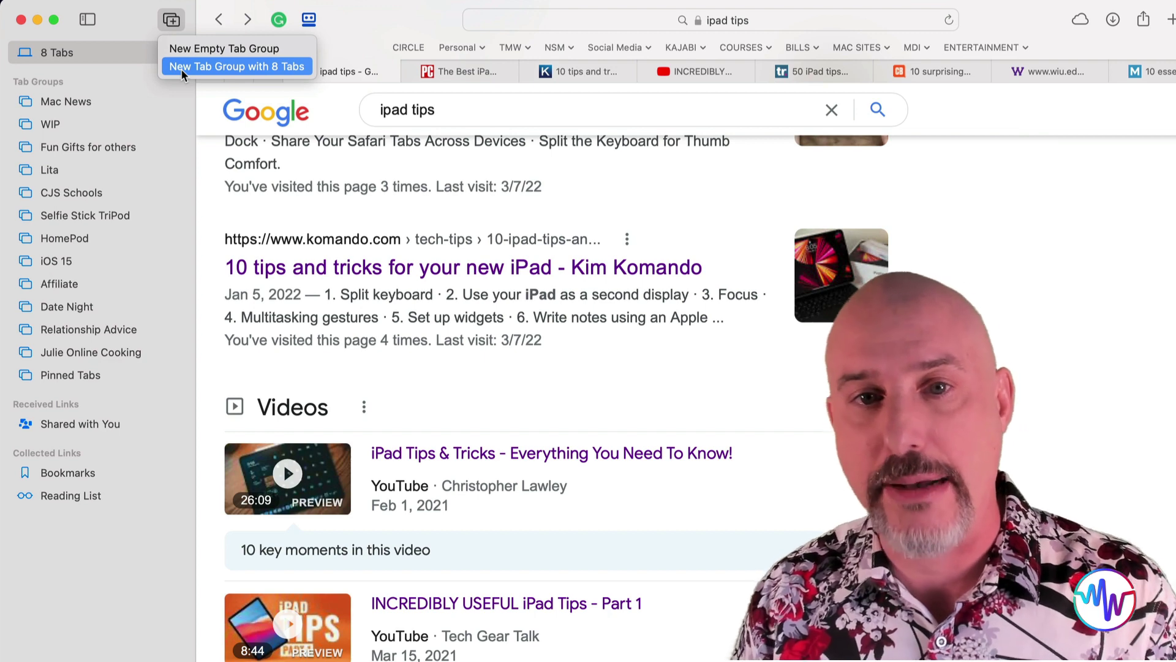
Save the eight iPad tips tabs as the 'iPad Tips' group, then return to the 7 Tabs window.
click(181, 69)
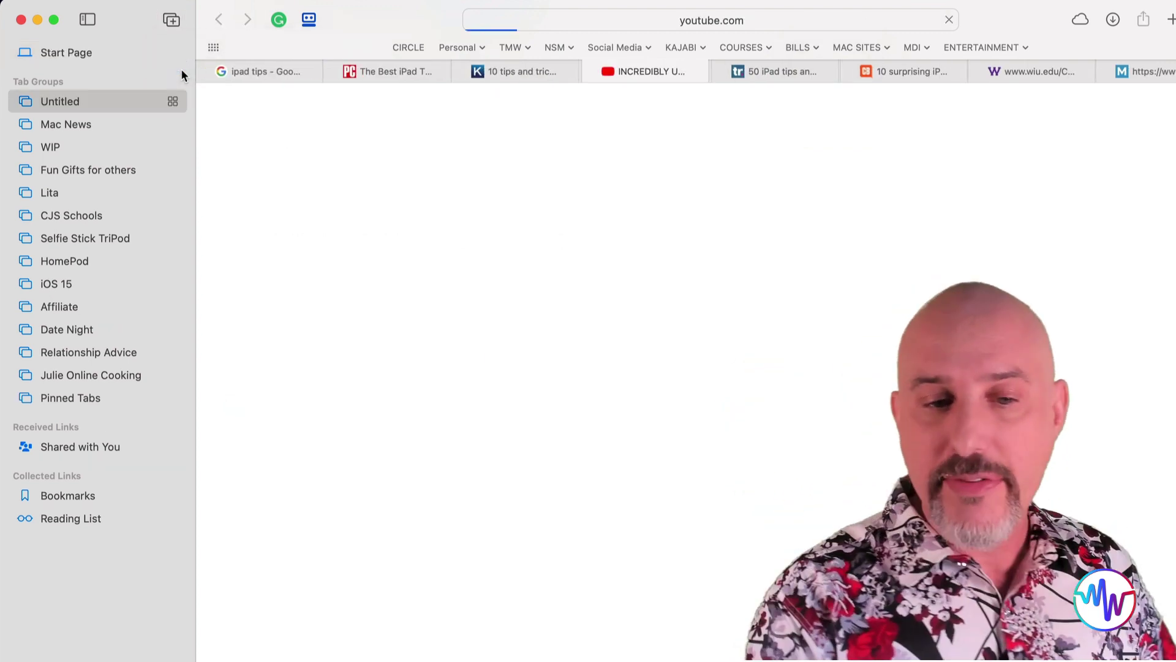
text(iPad Tips)
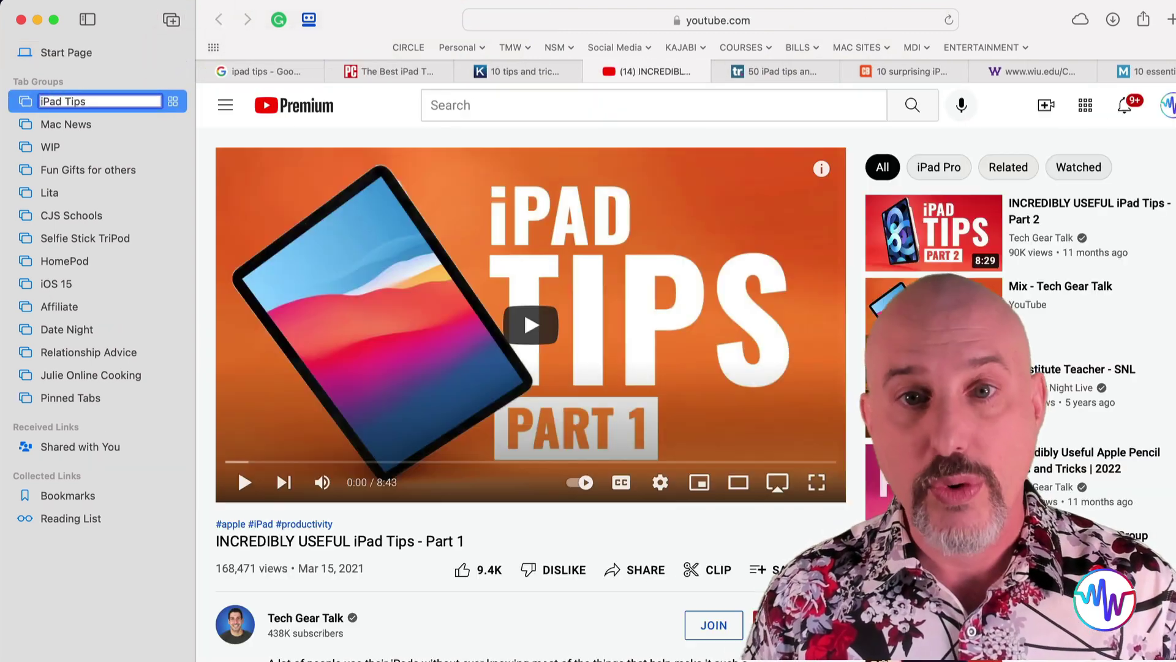
key(Return)
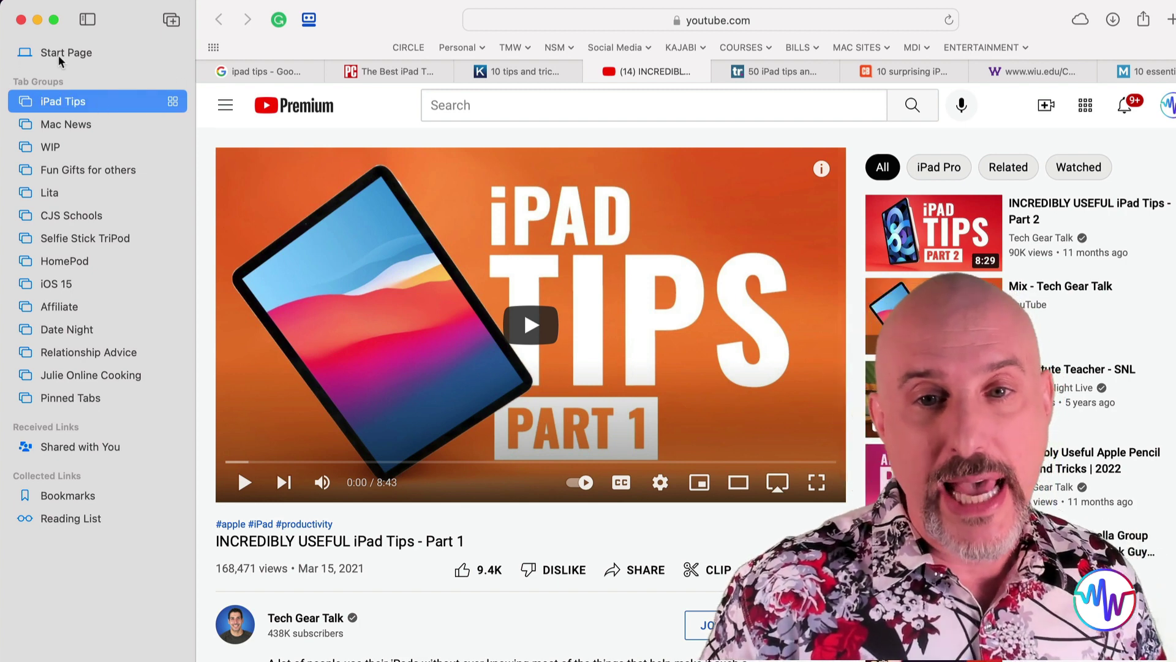
click(58, 55)
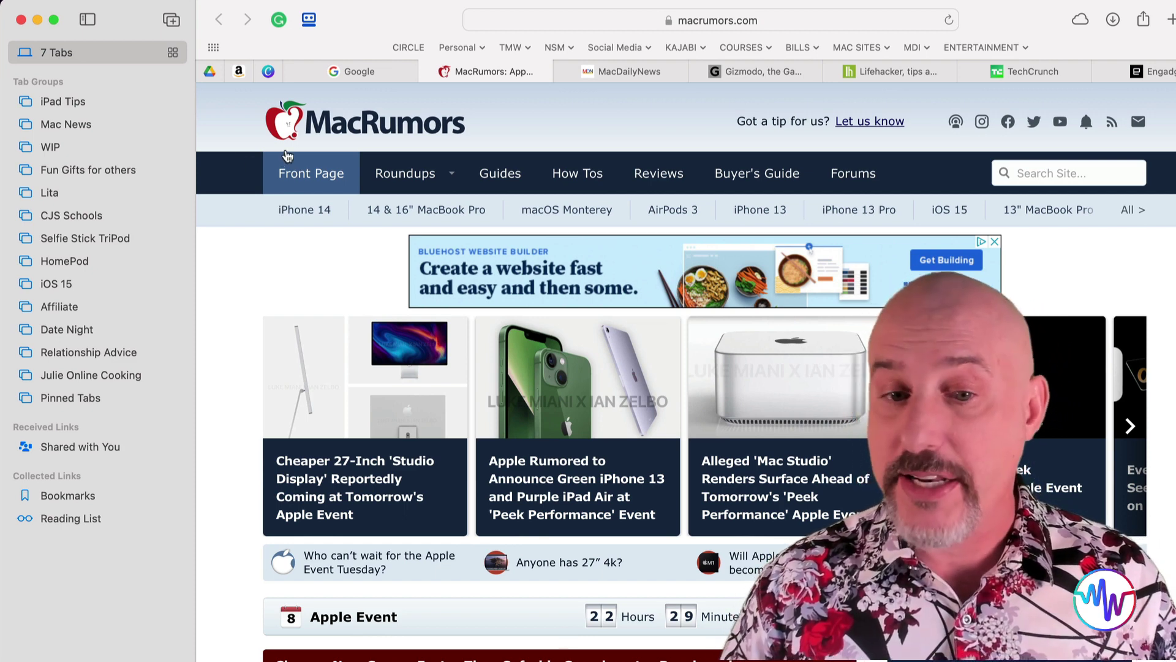
Move the MacRumors tab into the iPad Tips tab group.
right_click(482, 70)
mouse_move(525, 193)
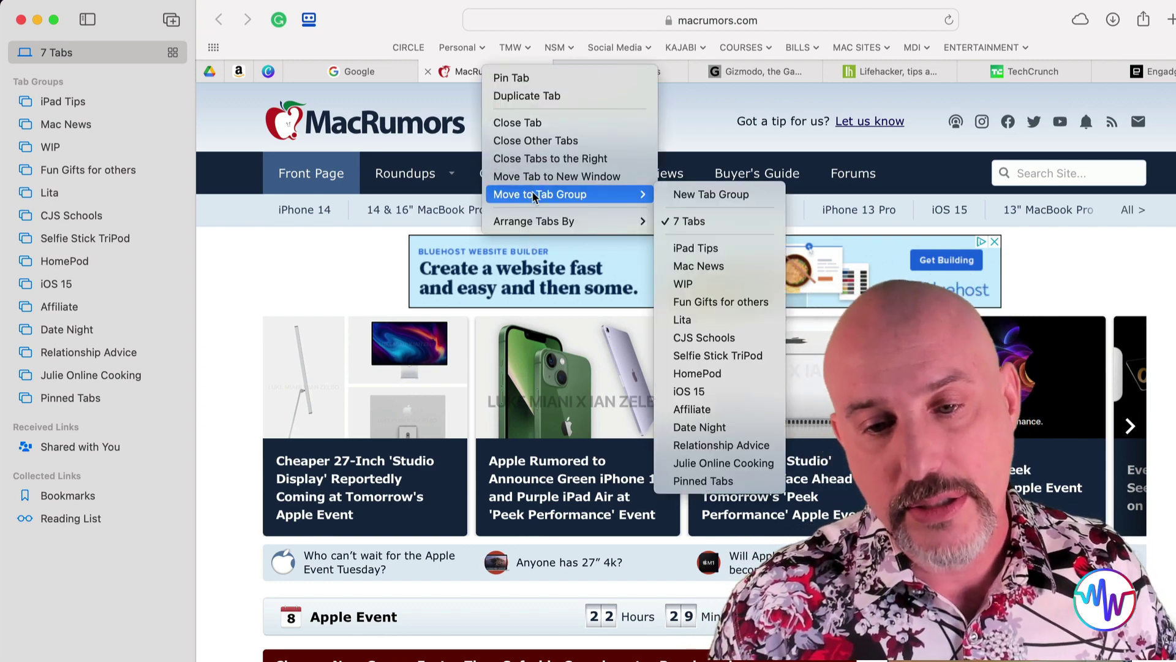
click(727, 248)
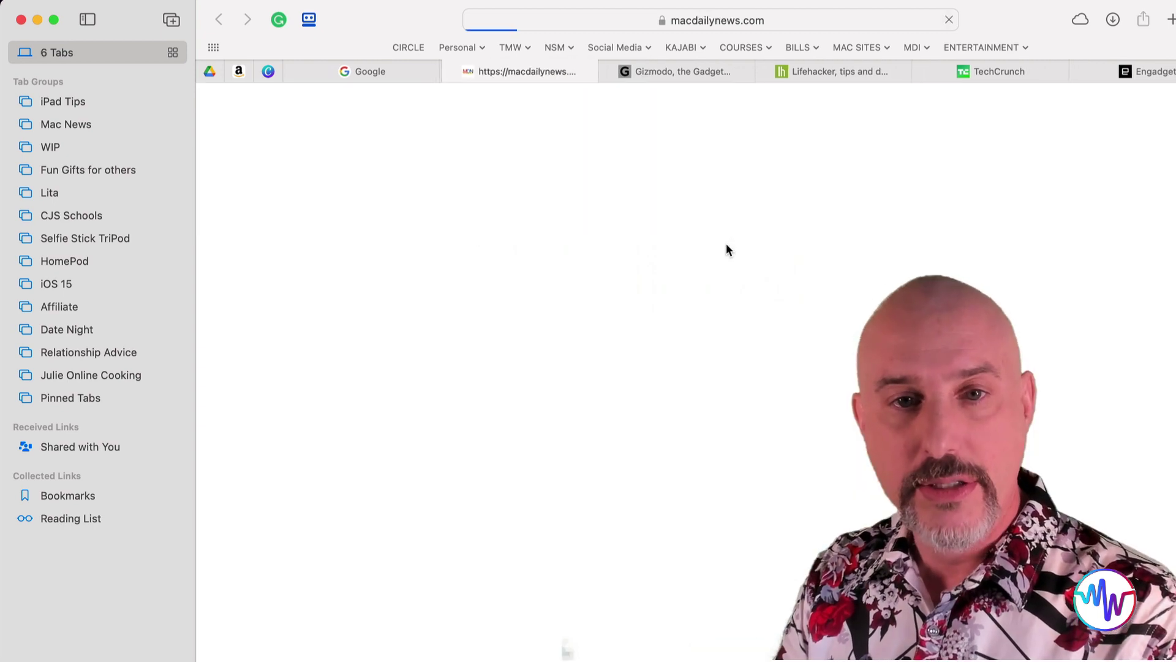
Close the MacDailyNews, Start Page and last remaining Safari windows.
click(20, 20)
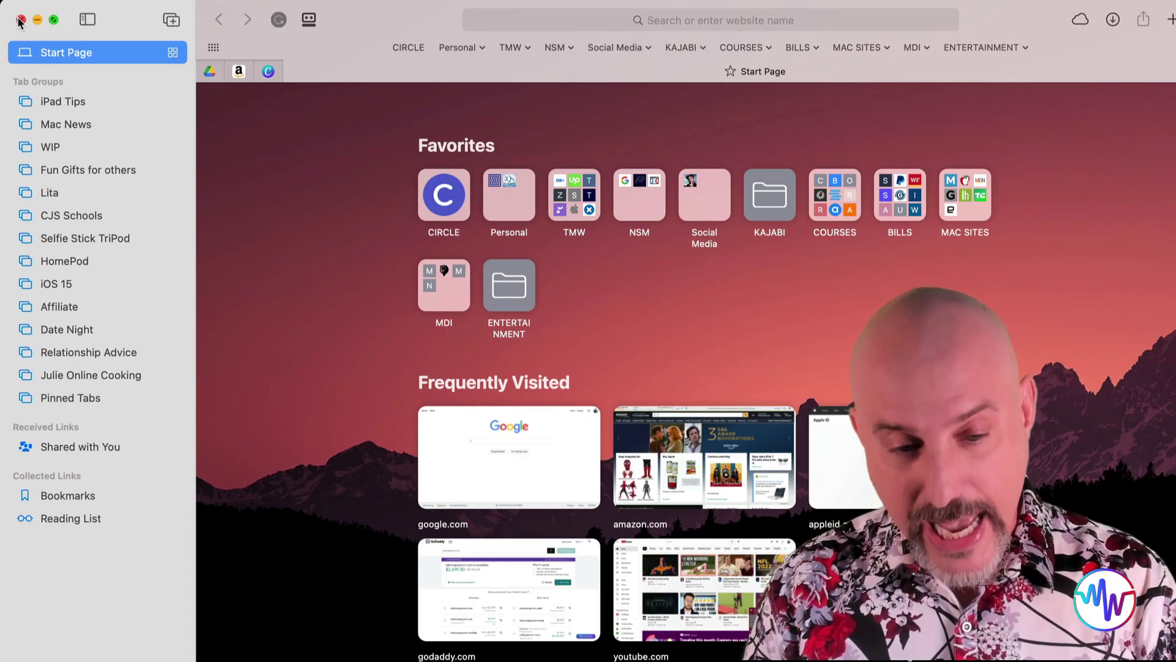
click(20, 20)
click(61, 103)
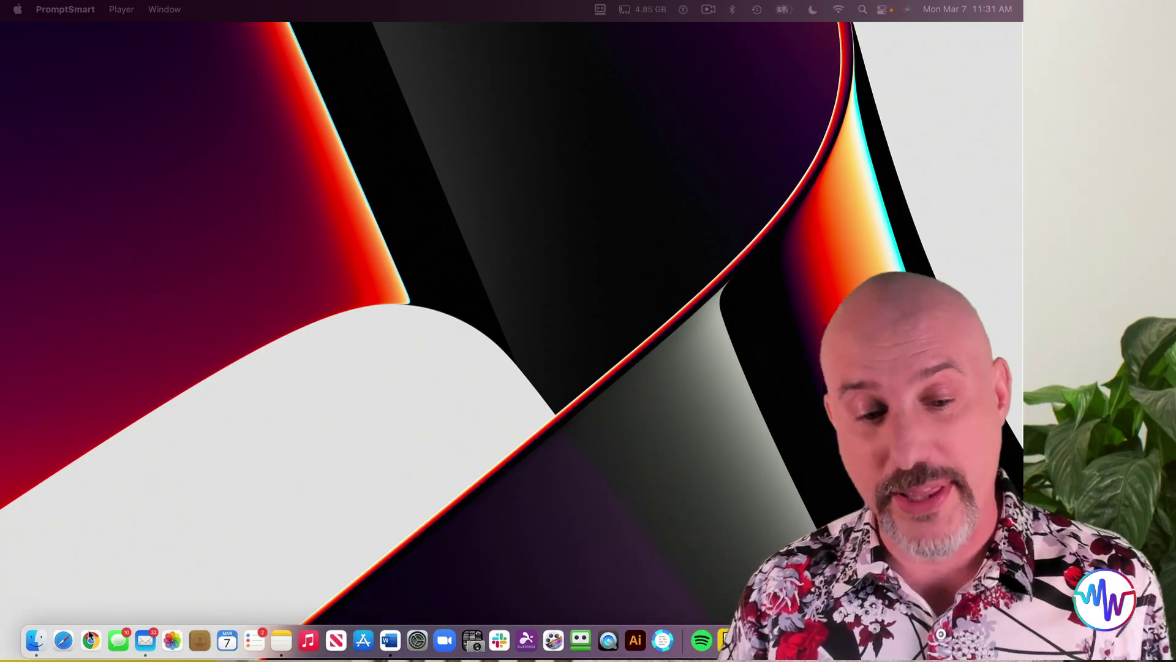
Relaunch Safari from the Dock and restore the iPad Tips tab group.
click(61, 642)
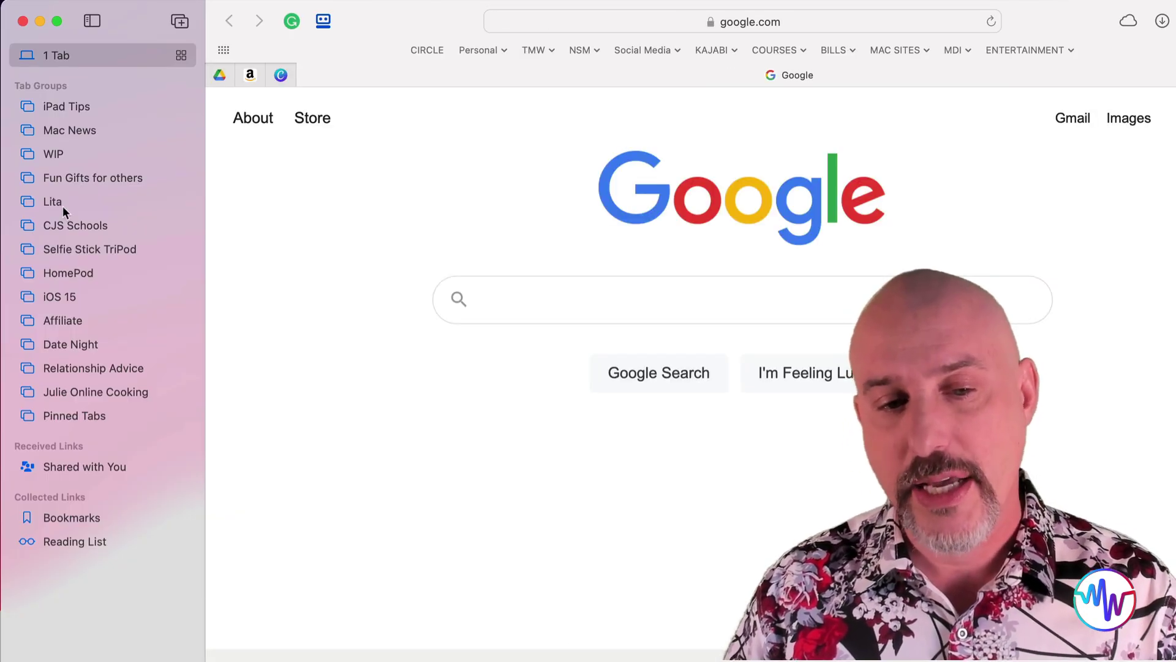
click(62, 110)
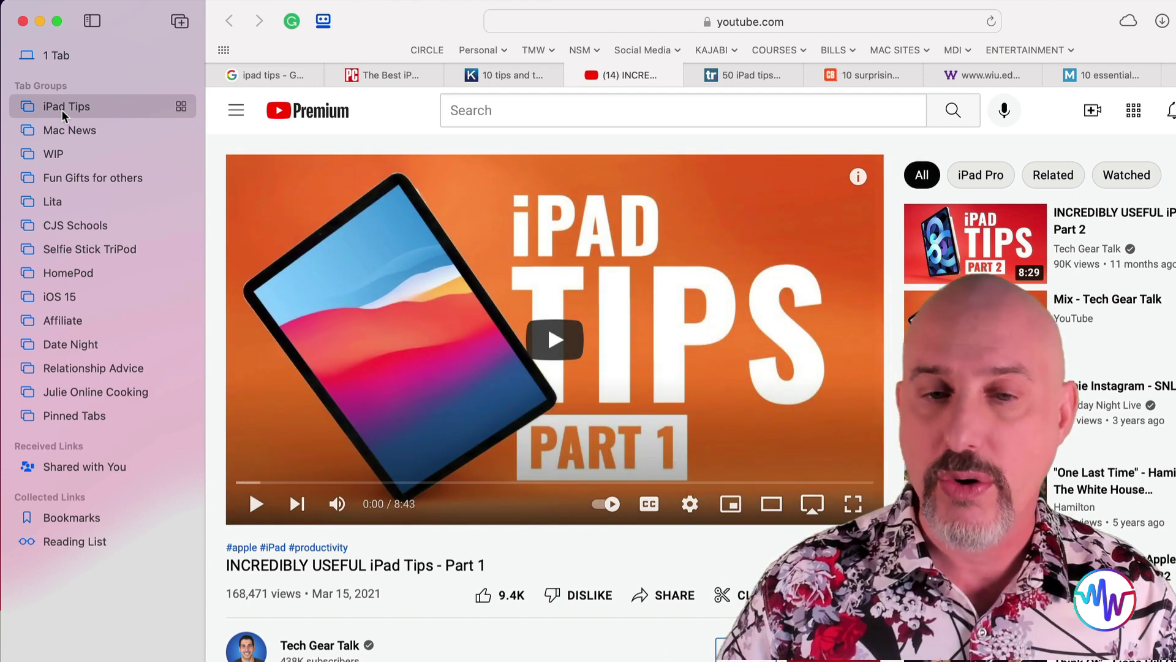
Move the iPad Tips group below HomePod in the sidebar and open iOS 15.
drag(63, 111, 49, 193)
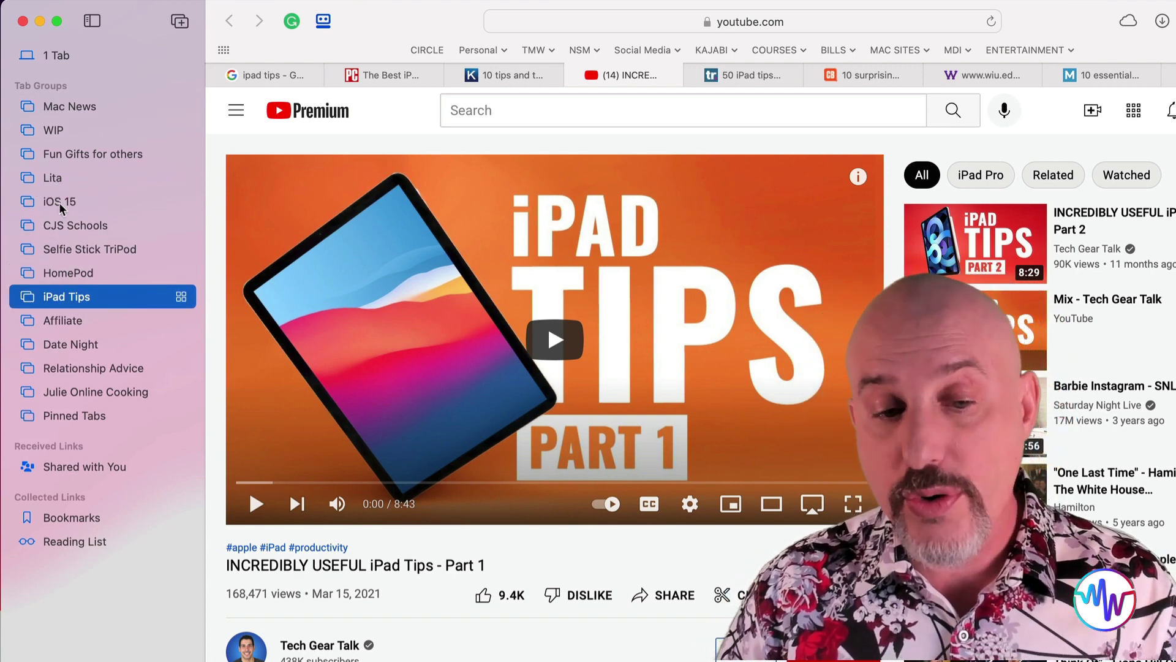
click(58, 202)
Rename the iOS 15 group to 'ios 15 Tips and tricks'.
right_click(61, 209)
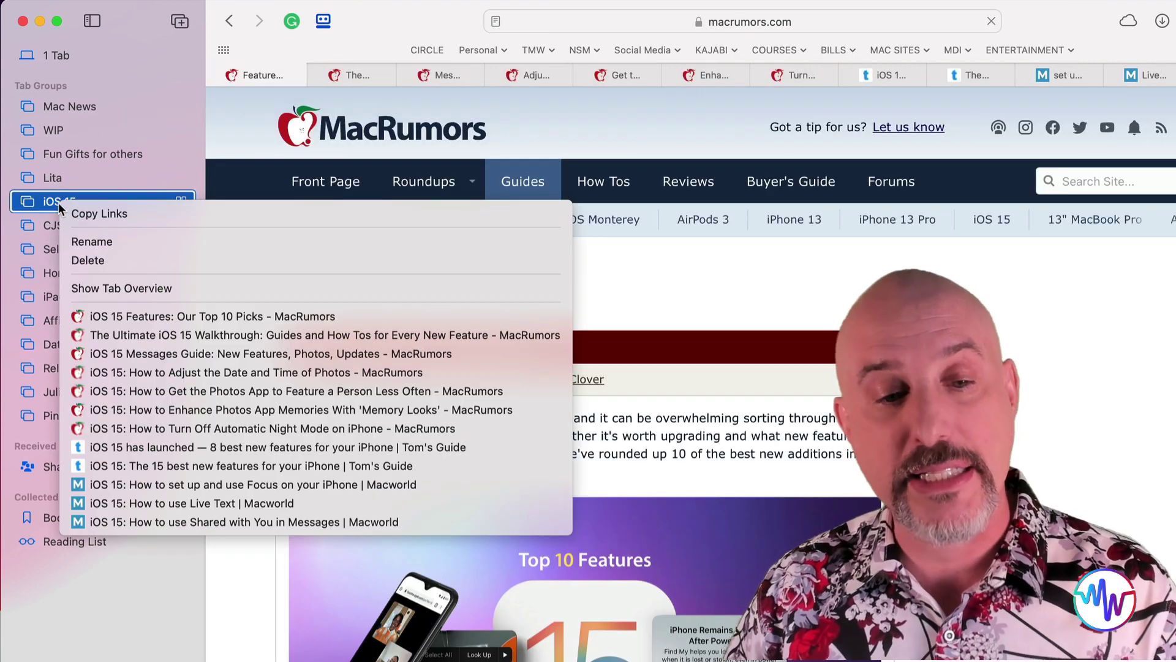
click(92, 242)
text(ios 15 Tips and tricks)
key(Return)
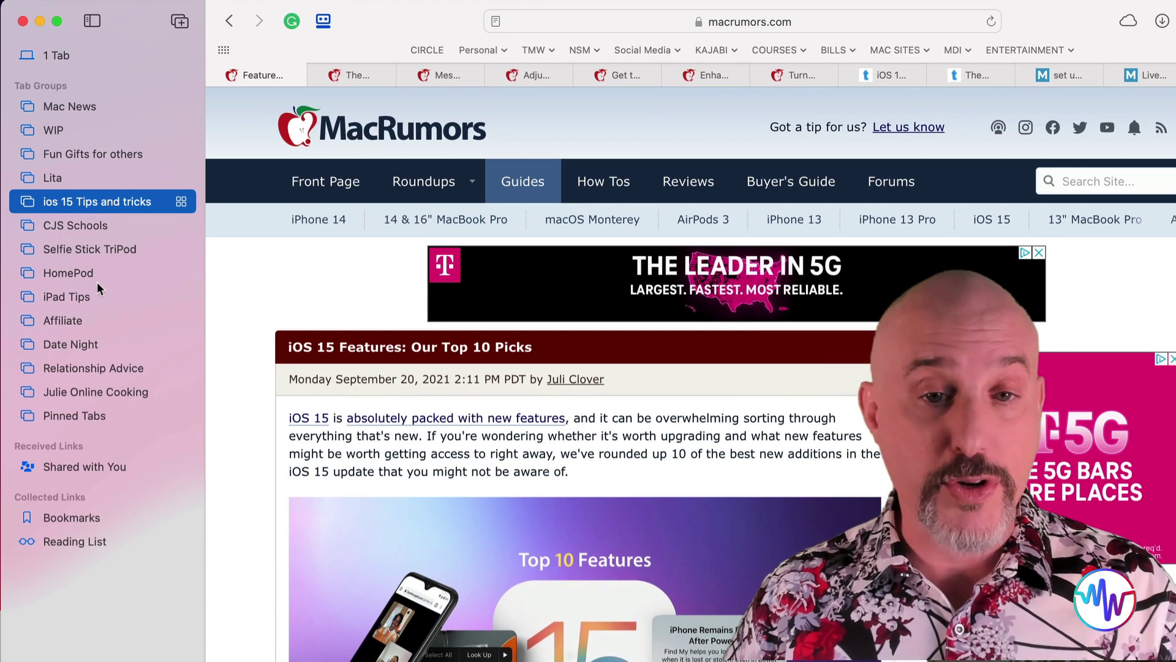
right_click(84, 370)
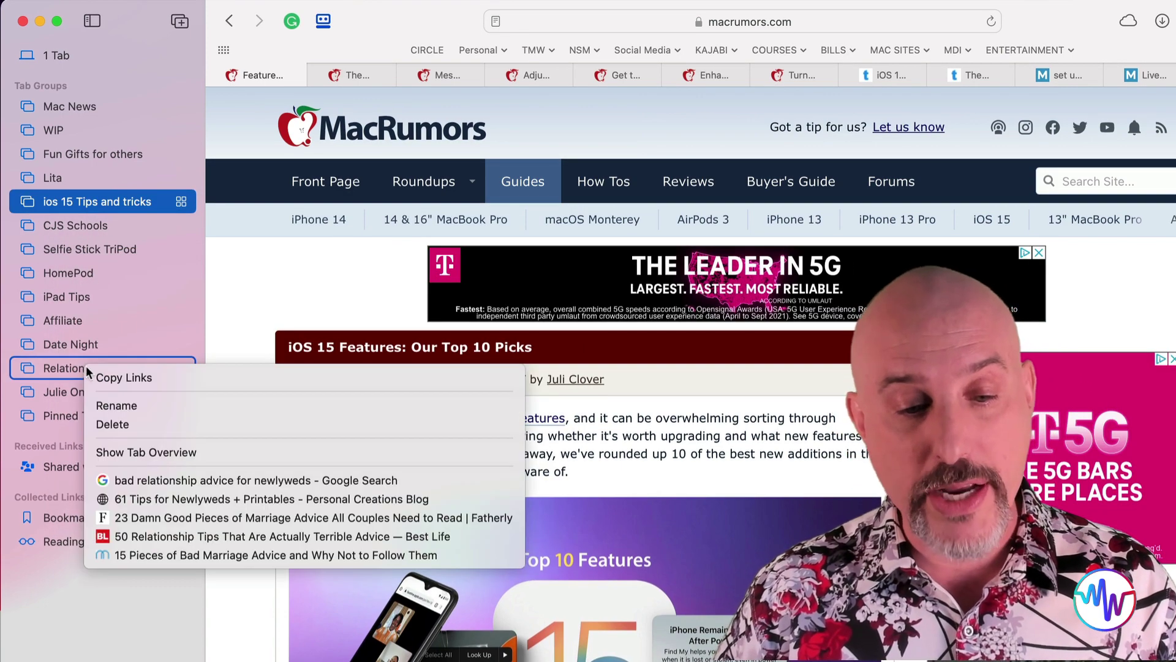
Delete the Relationship Advice tab group and select ios 15 Tips and tricks.
click(124, 435)
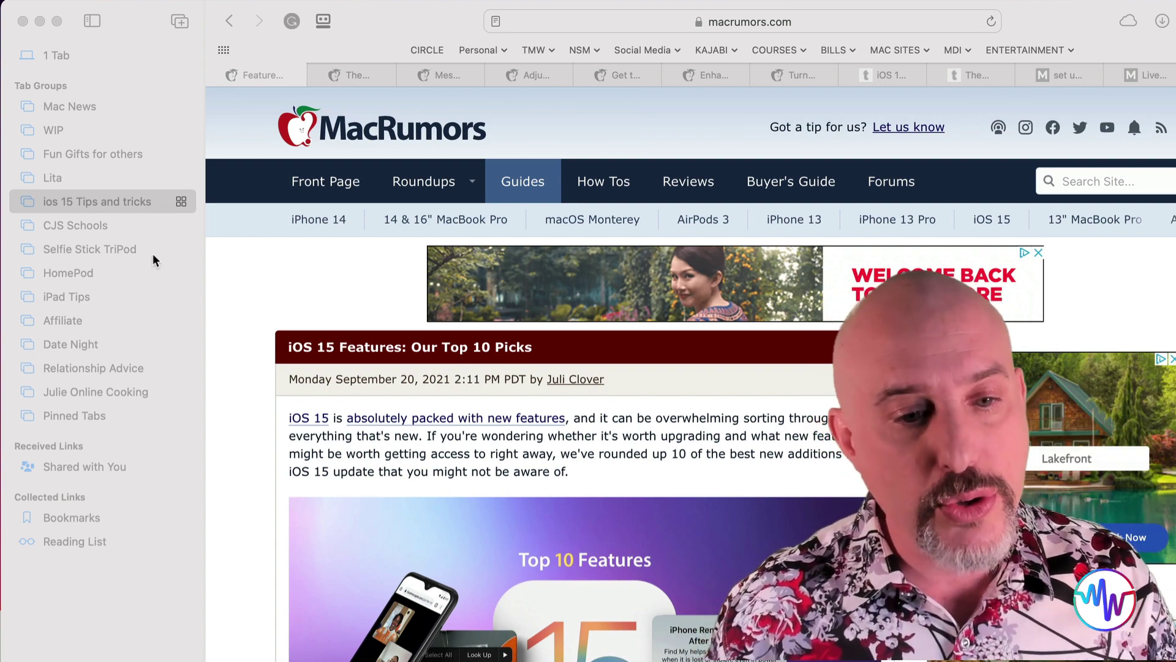
click(120, 210)
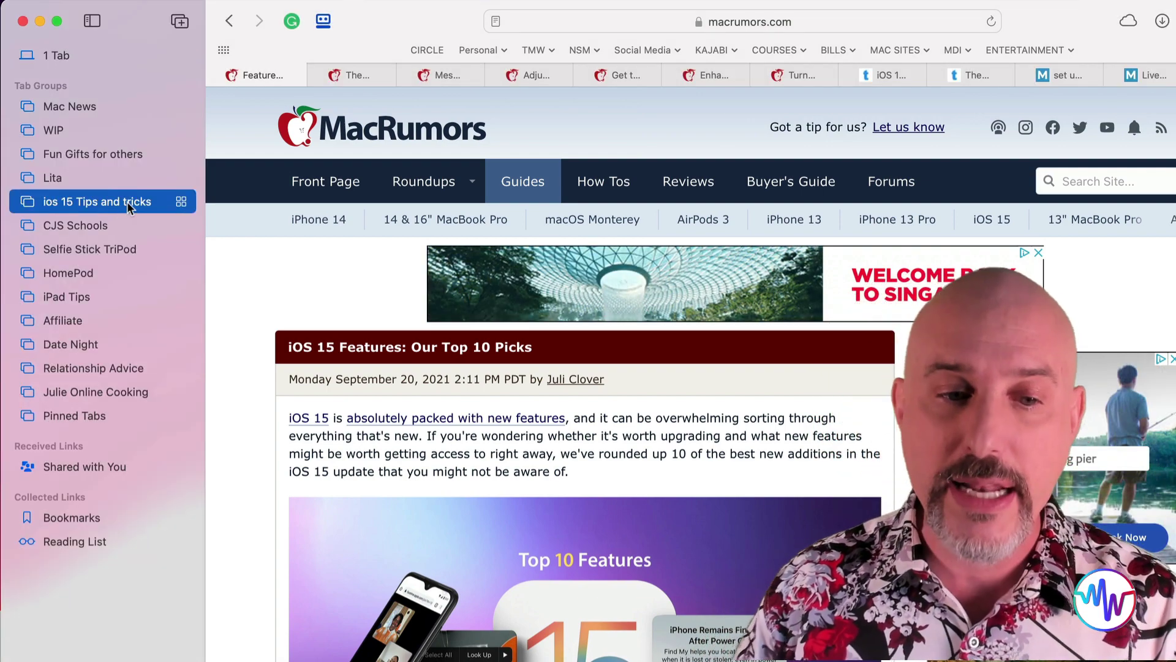
Copy all of the ios 15 Tips and tricks links and paste them into a note.
right_click(129, 207)
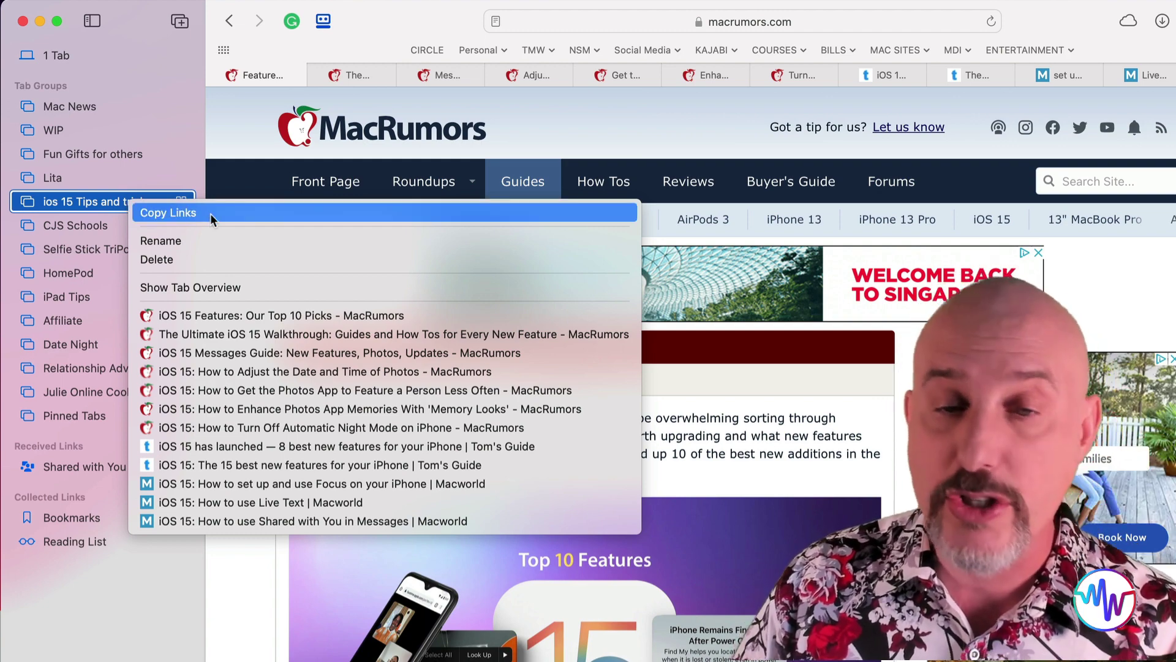
click(211, 215)
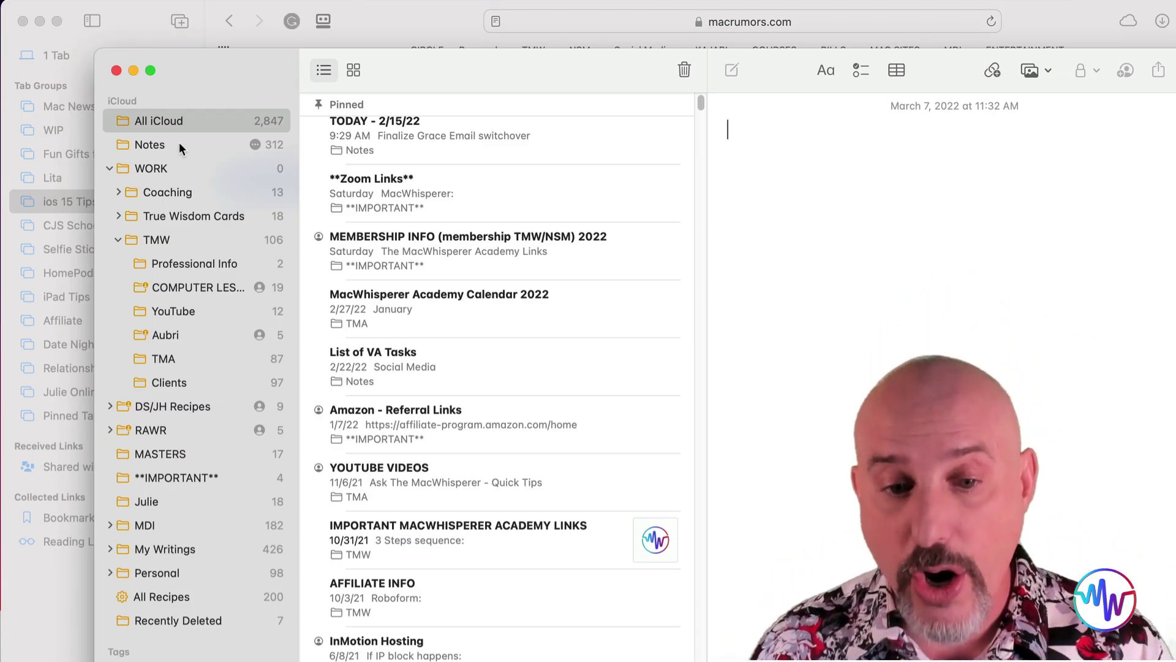
key(super+v)
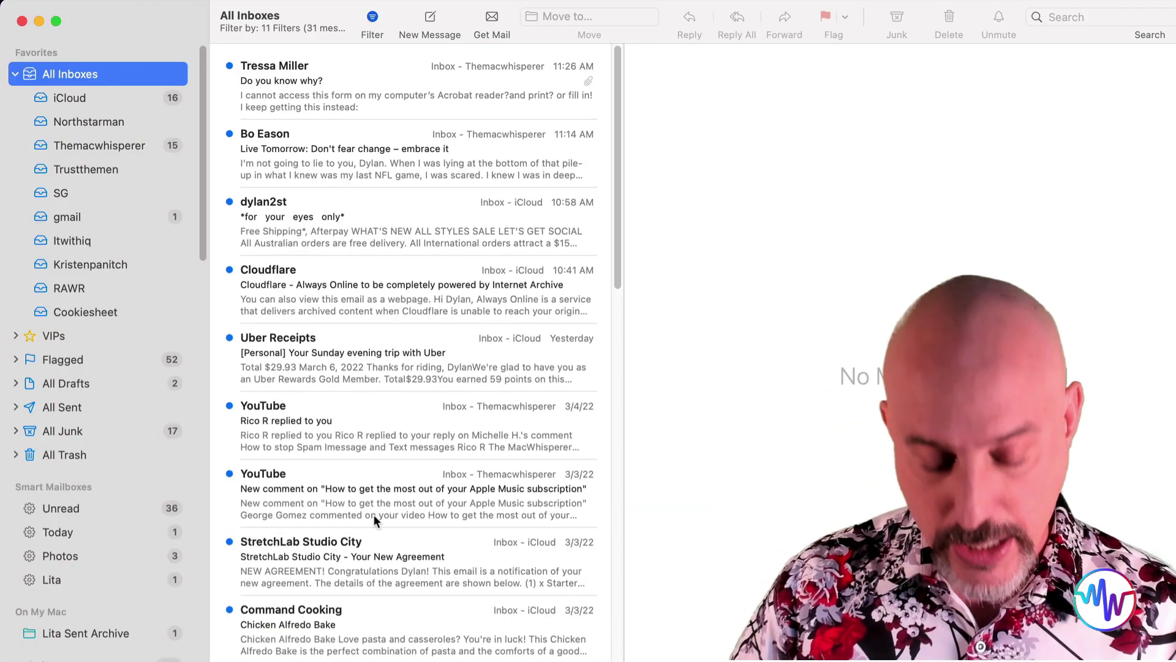
Paste the copied iOS 15 article links into the body of a new Mail message.
key(super+n)
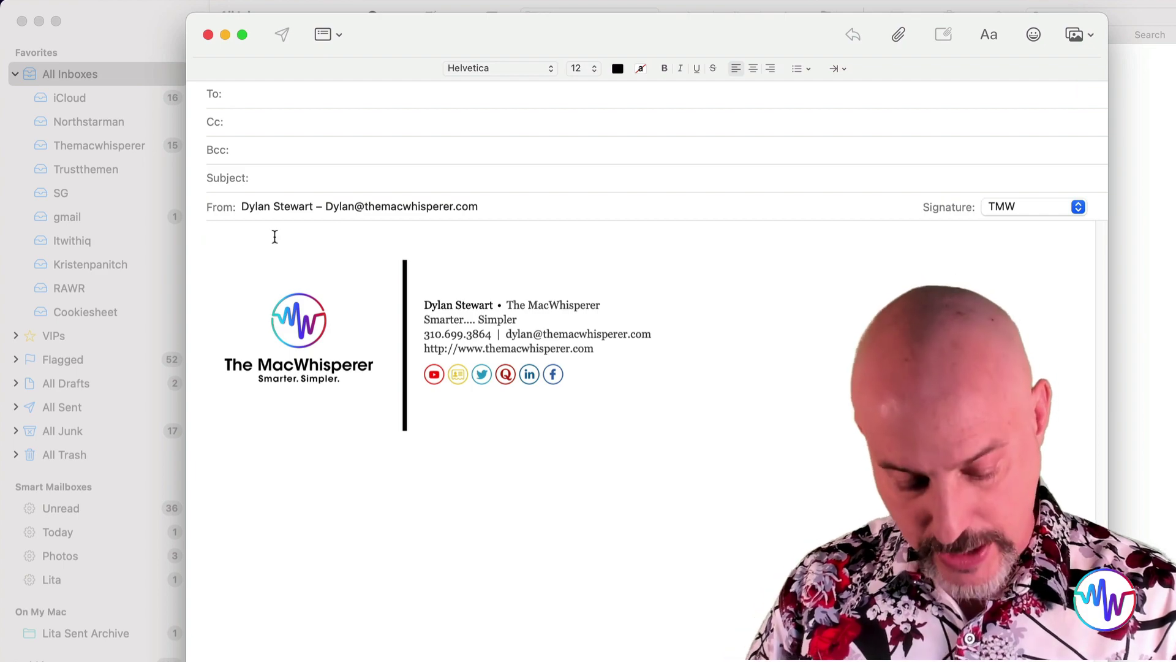
key(super+v)
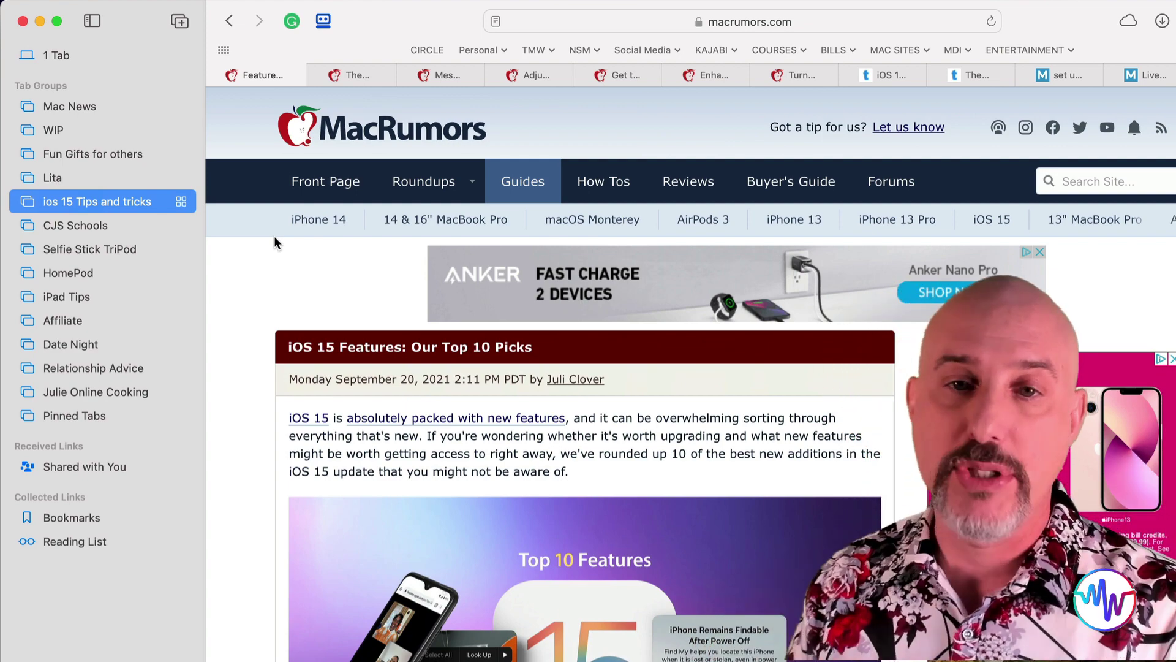
Switch to the 1 Tab group and browse the COURSES and TMW Favorites bar folders.
click(67, 56)
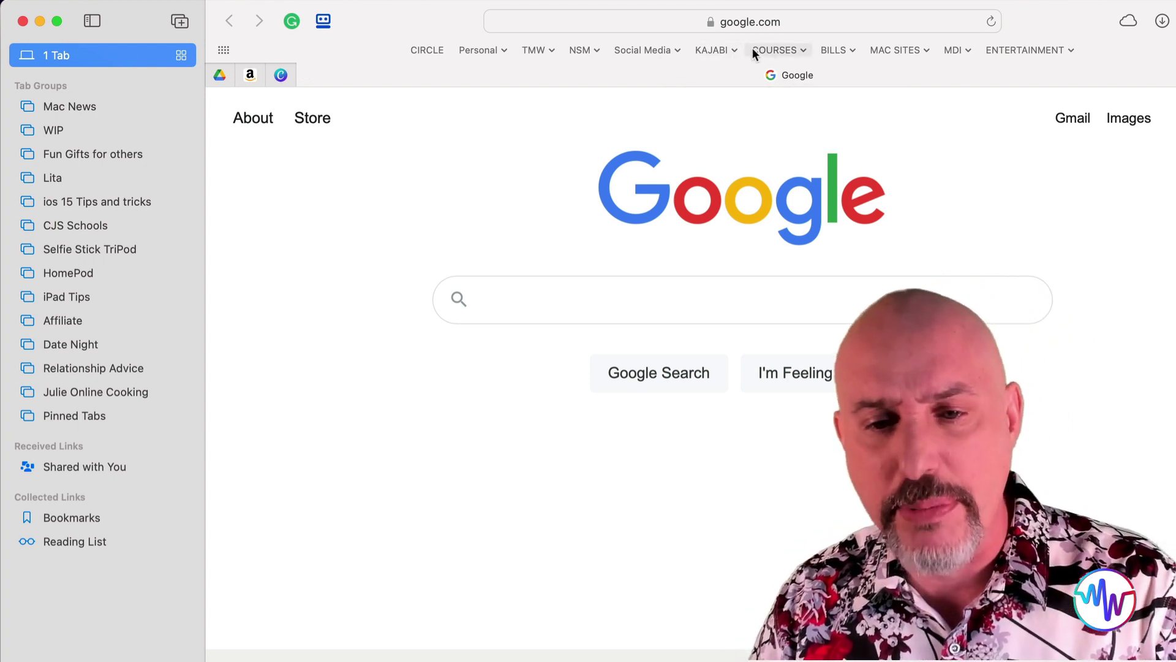
click(801, 49)
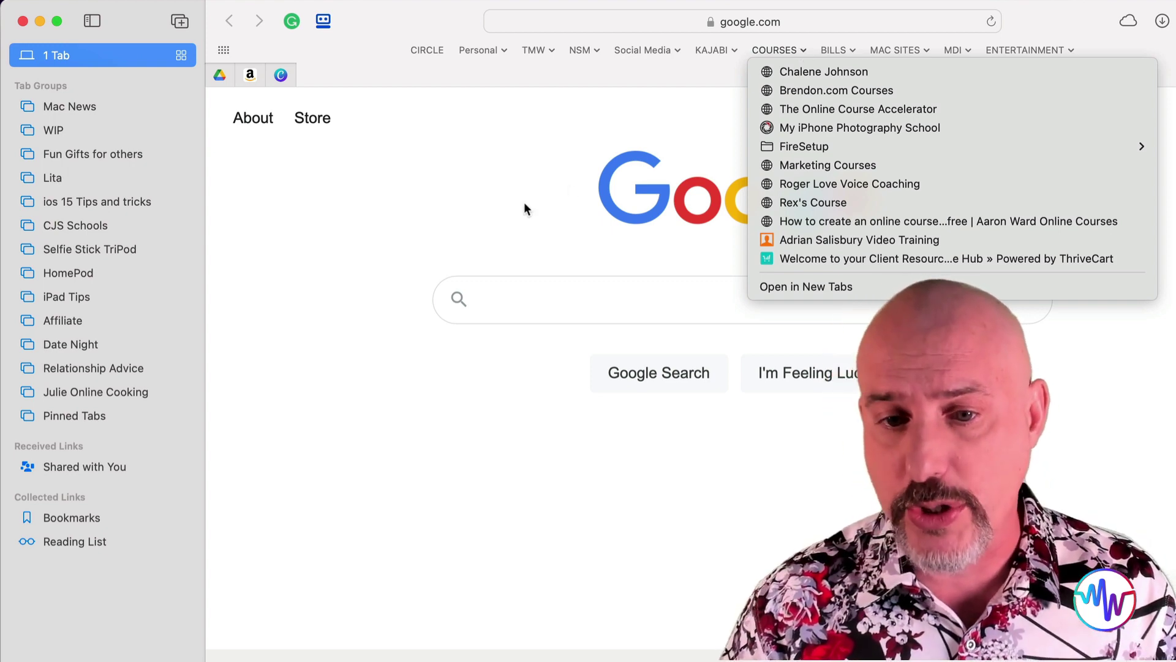
click(538, 50)
mouse_move(565, 71)
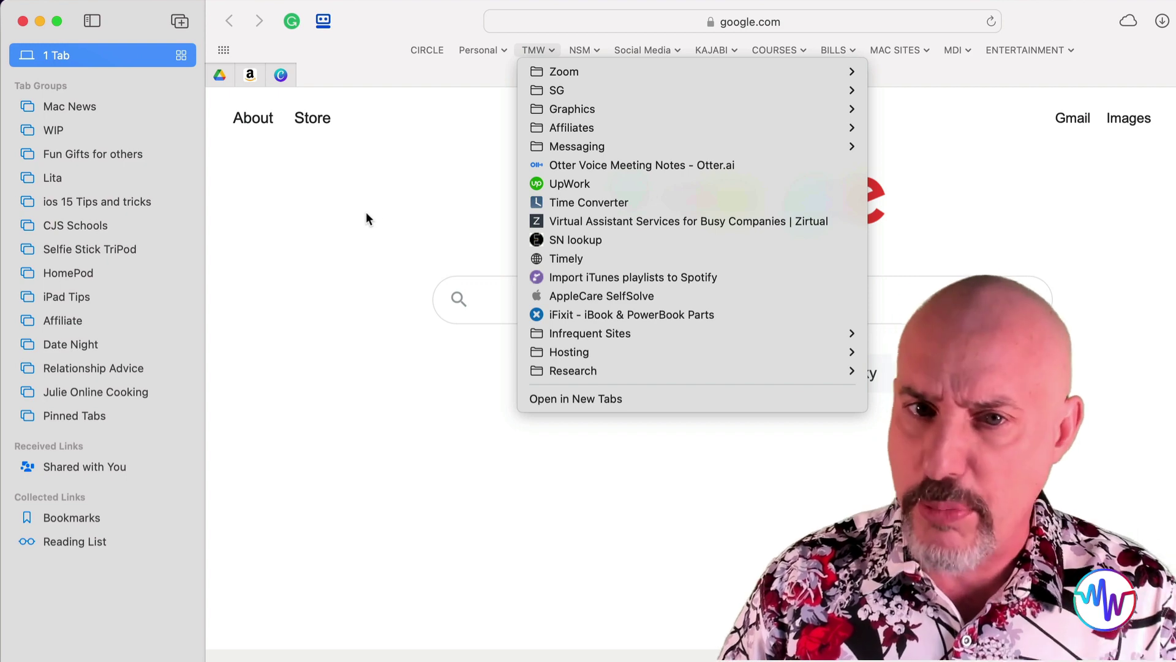
click(366, 214)
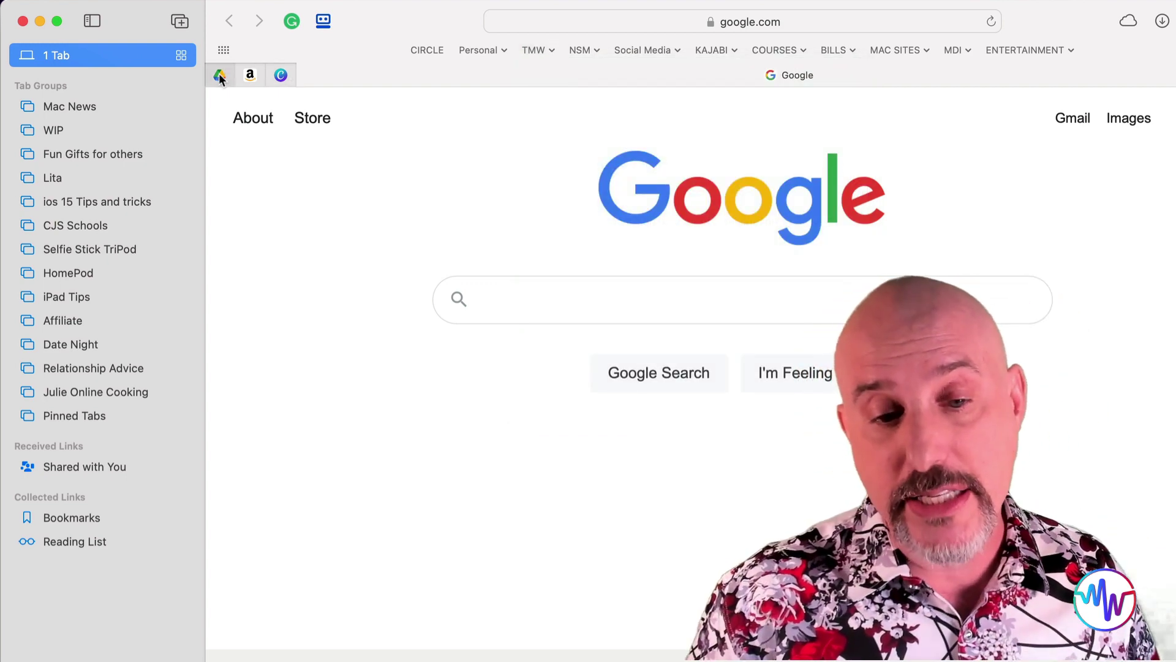
Visit the pinned Drive, Amazon and Canva tabs, then open the CJS Schools group.
click(219, 76)
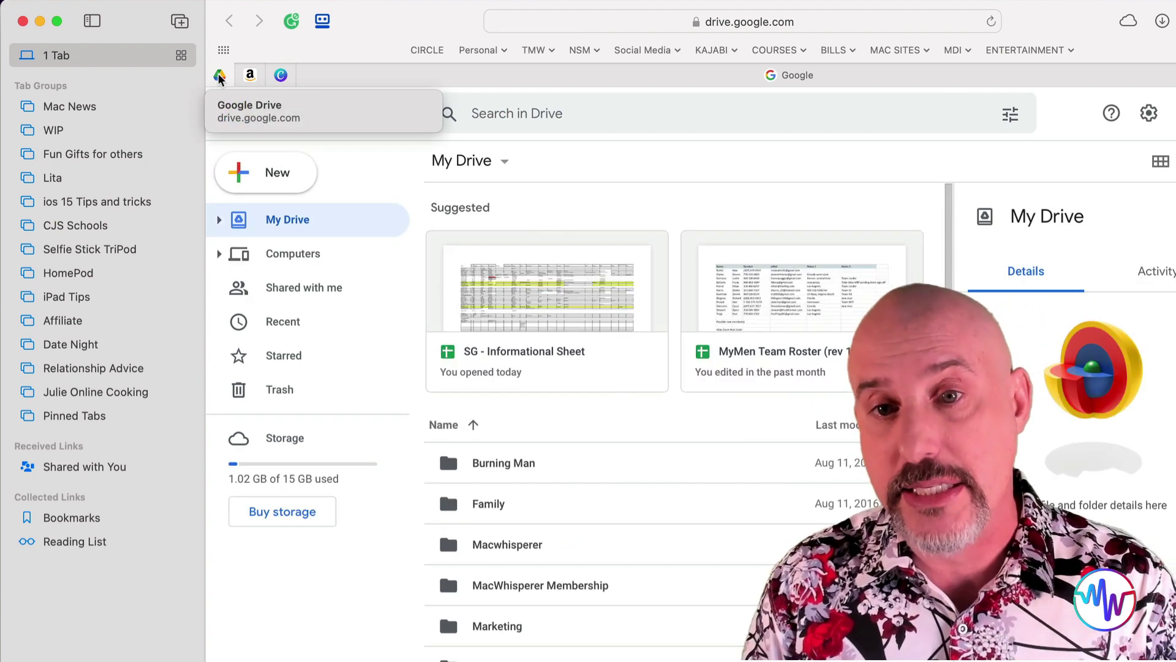
click(253, 75)
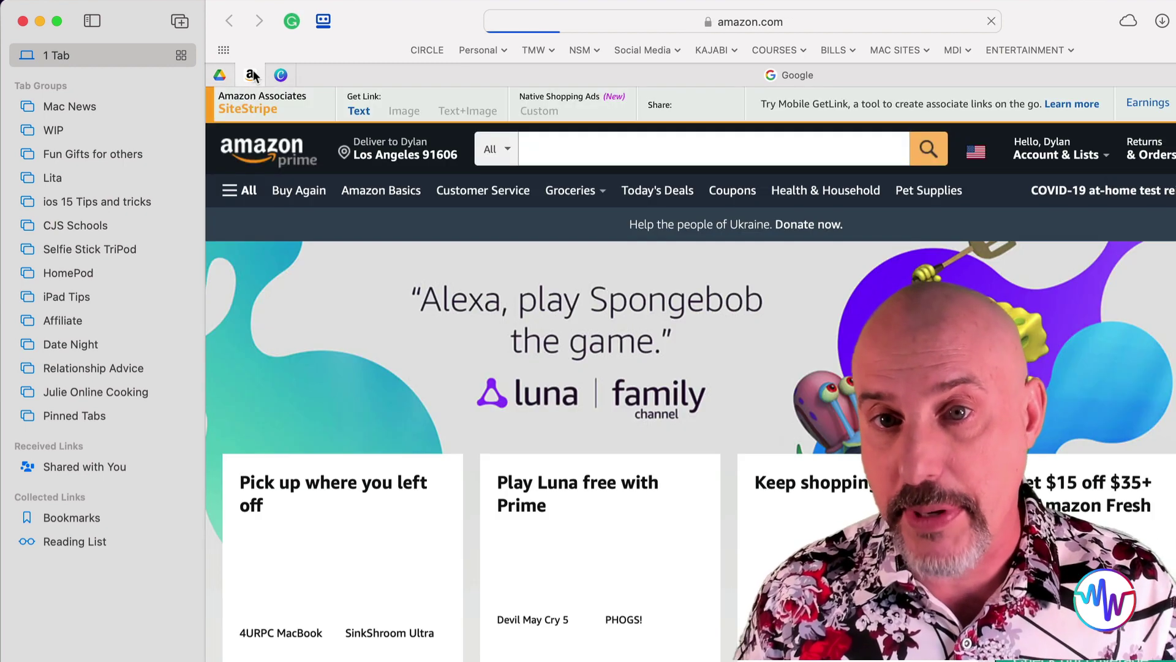
click(282, 75)
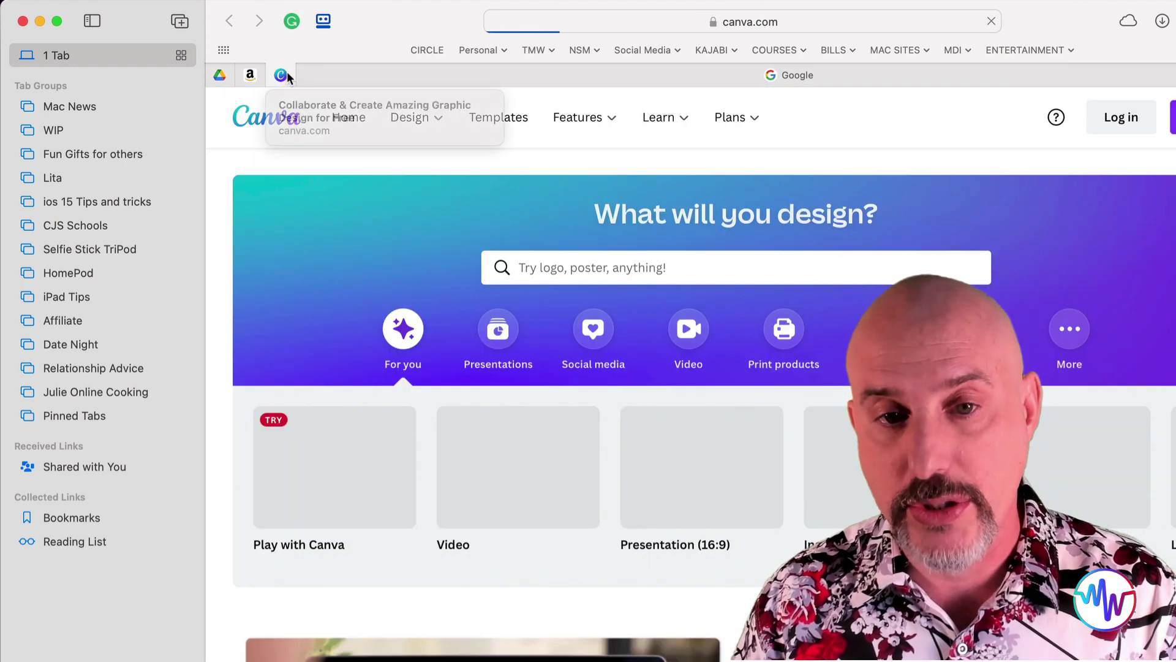
mouse_move(417, 117)
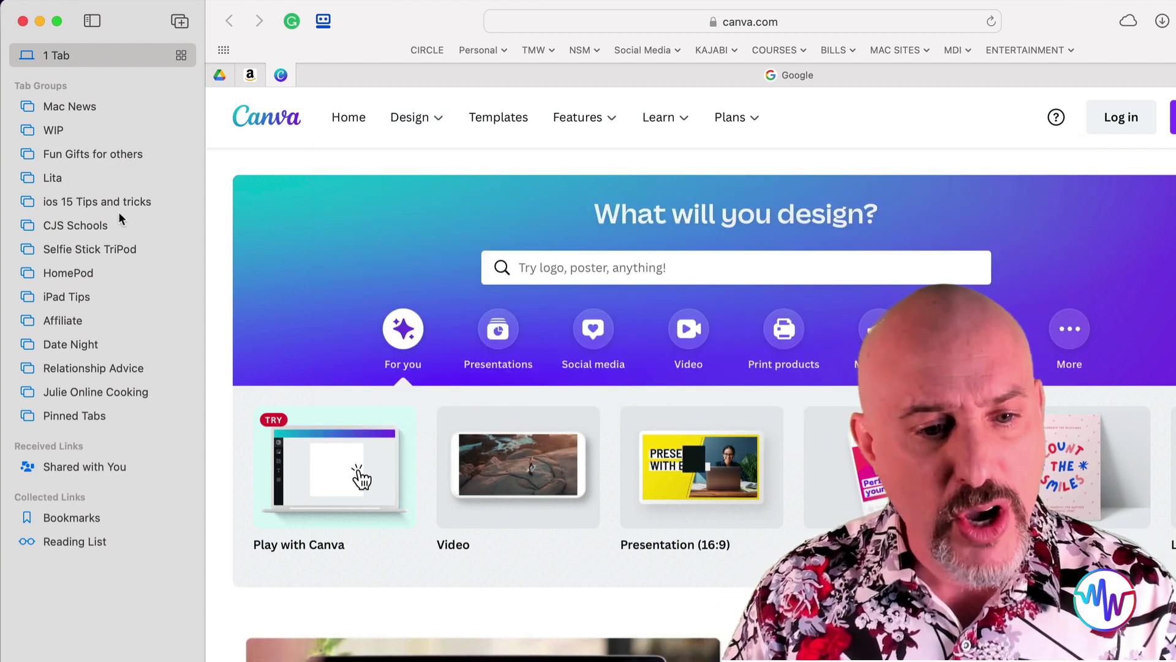
click(96, 225)
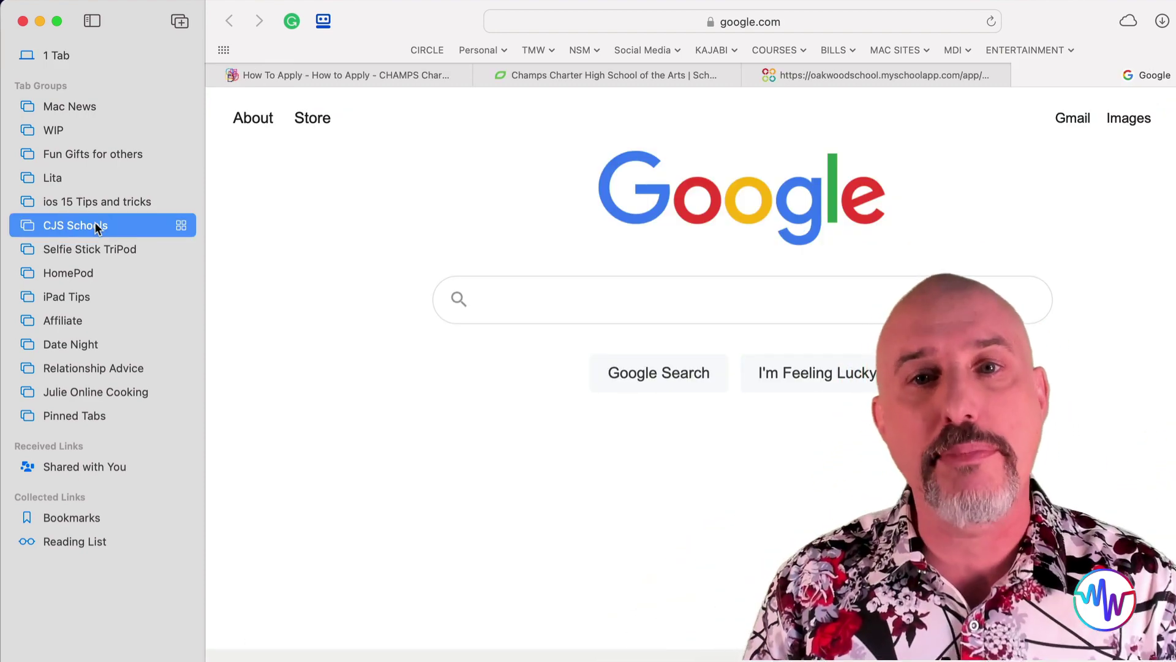
Search Google for 'schools in north hollywood' within the CJS Schools group.
right_click(95, 227)
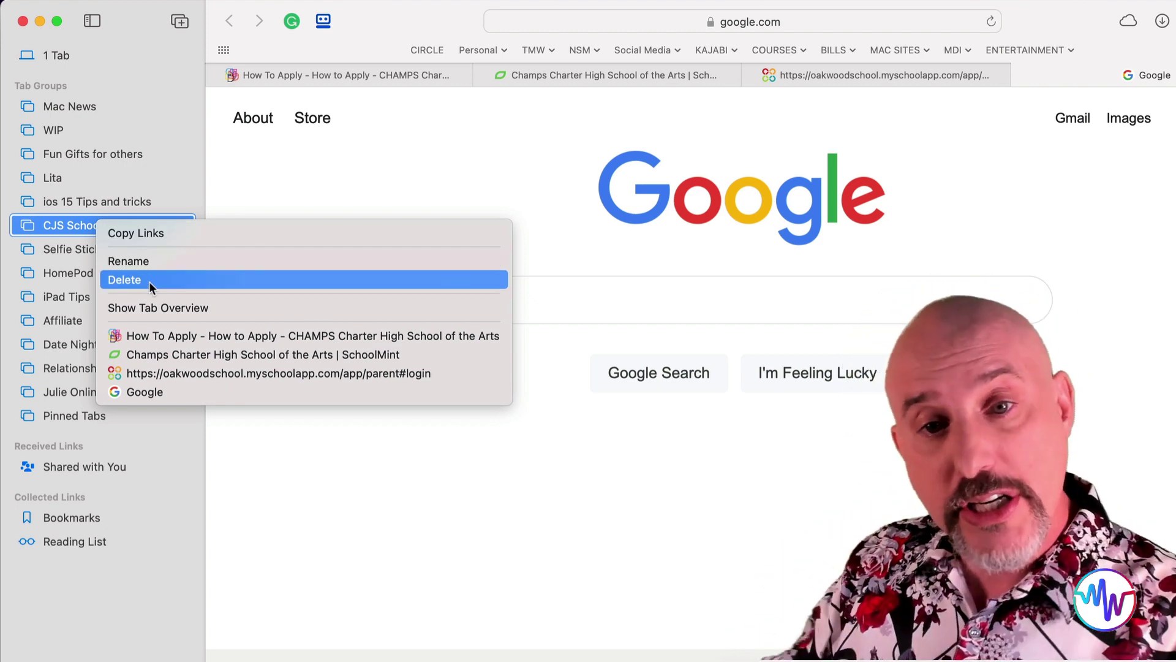
key(Escape)
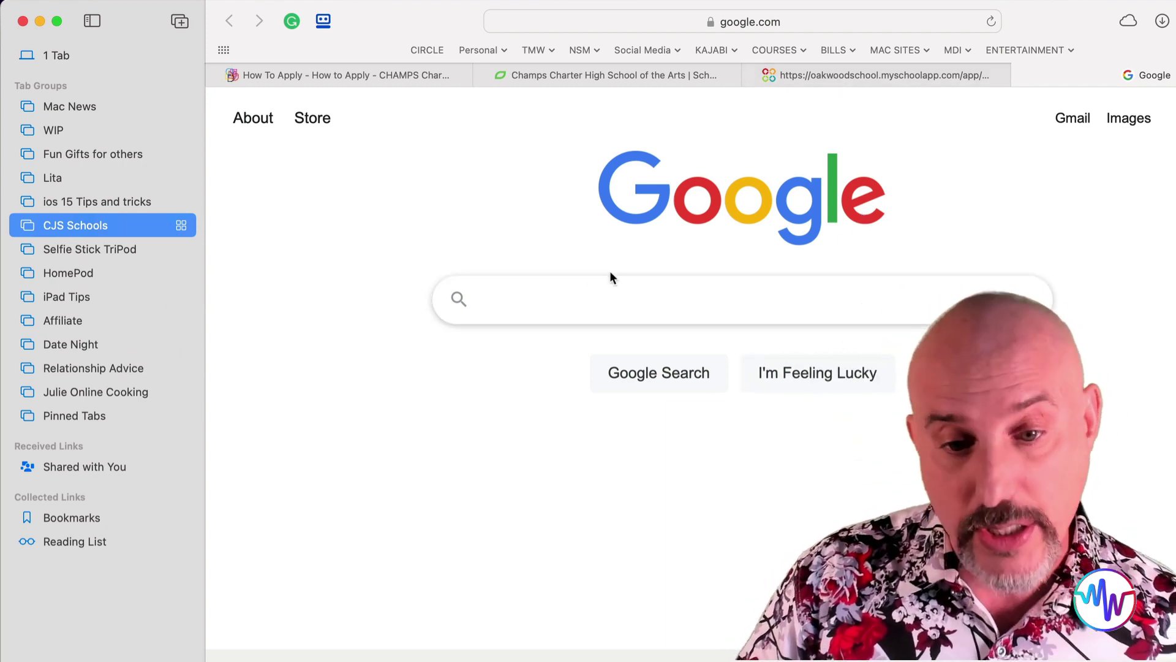
click(619, 298)
text(schools in north hollywood)
key(Return)
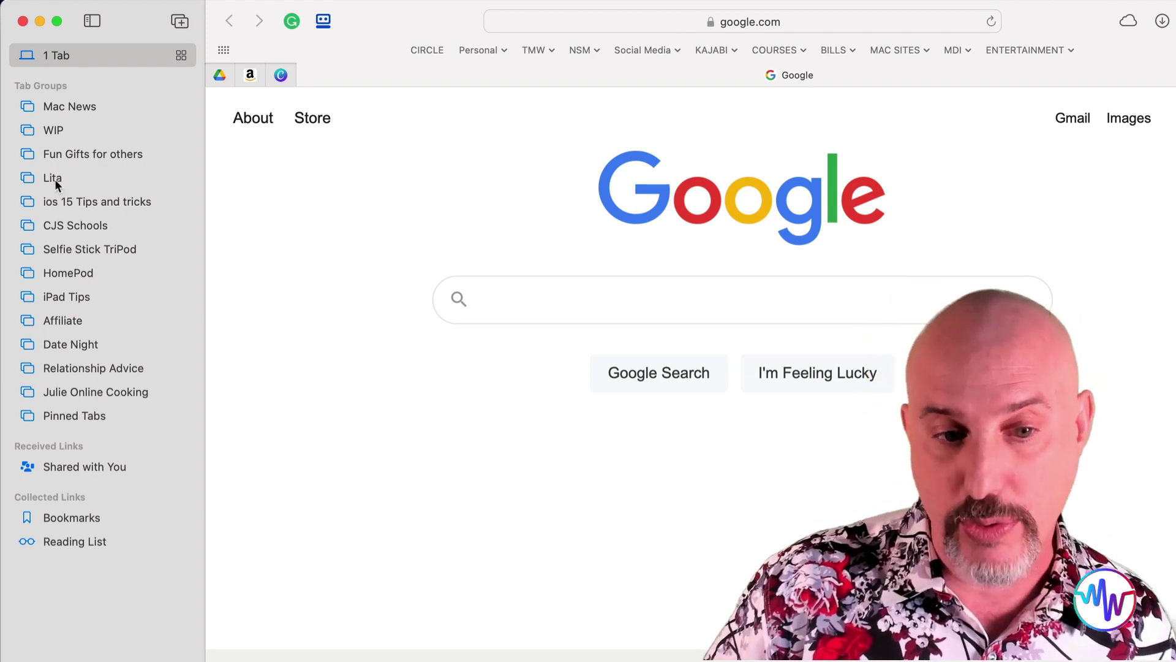
Return to the 1 Tab group's pinned Google Drive tab.
click(65, 224)
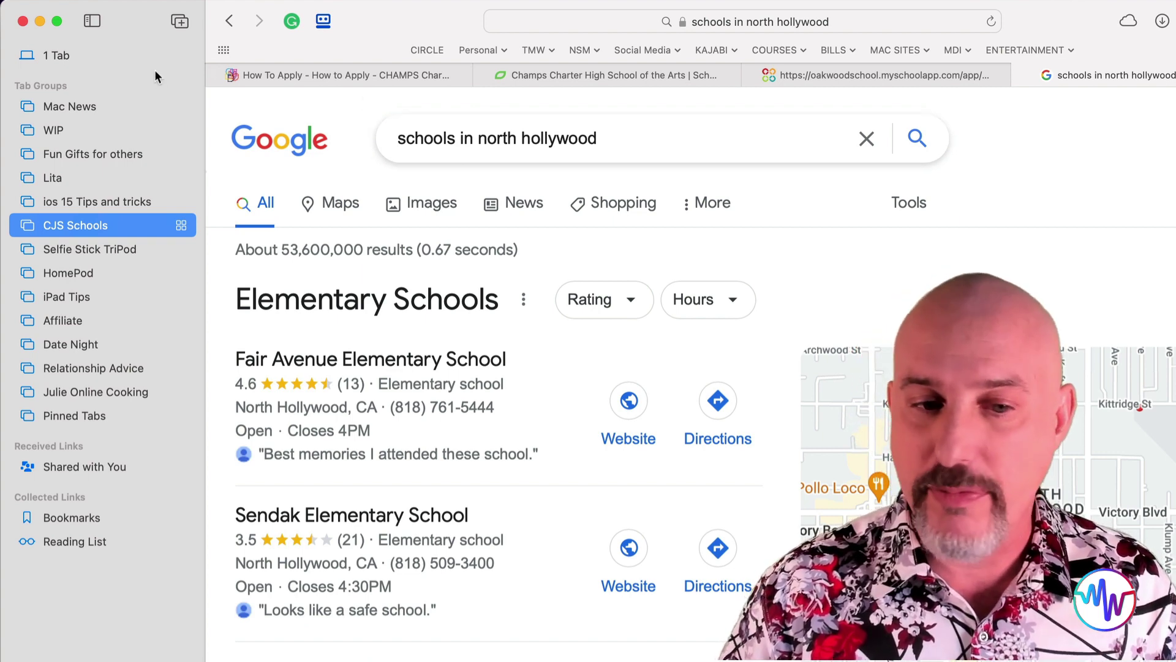
click(116, 60)
click(221, 76)
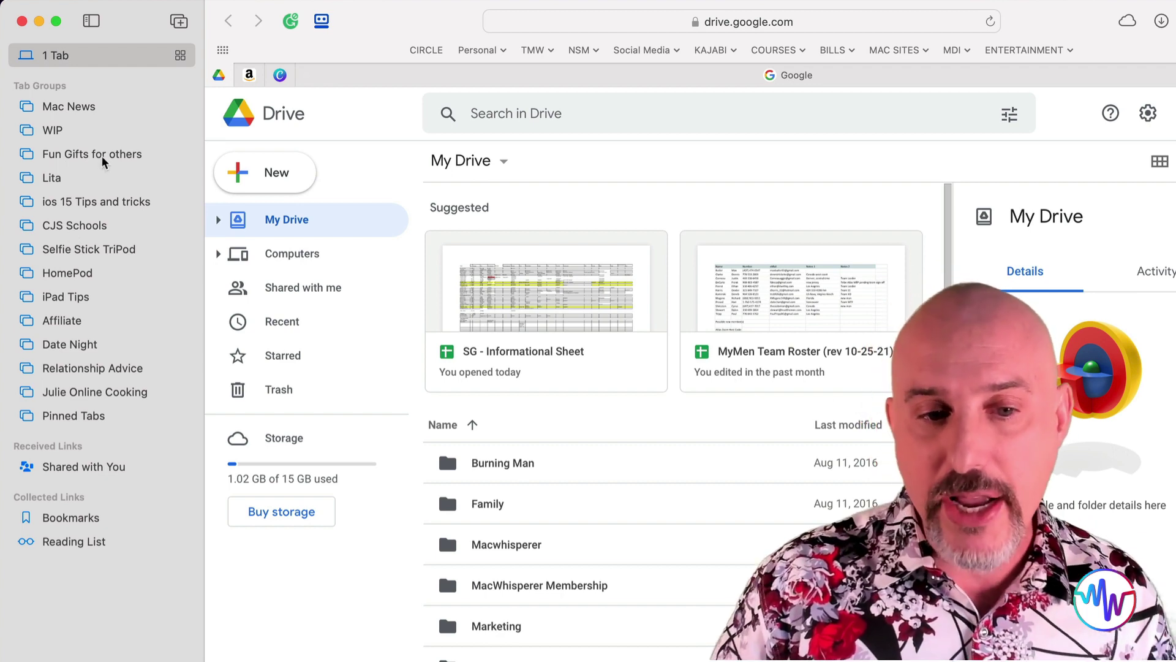
click(62, 226)
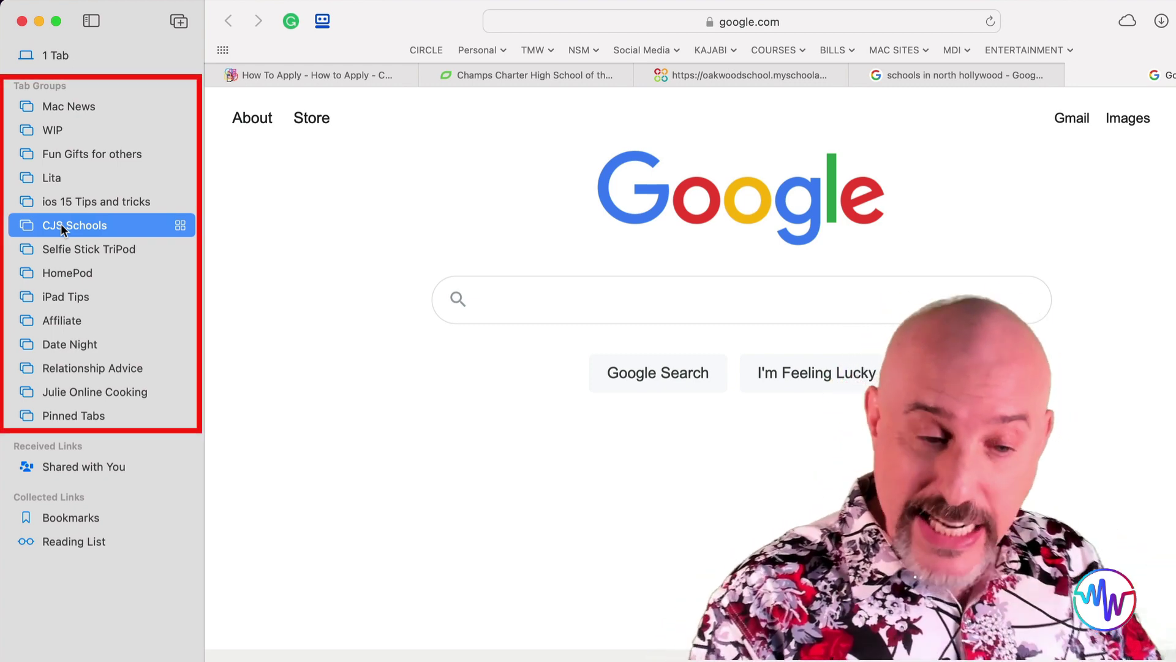
click(60, 57)
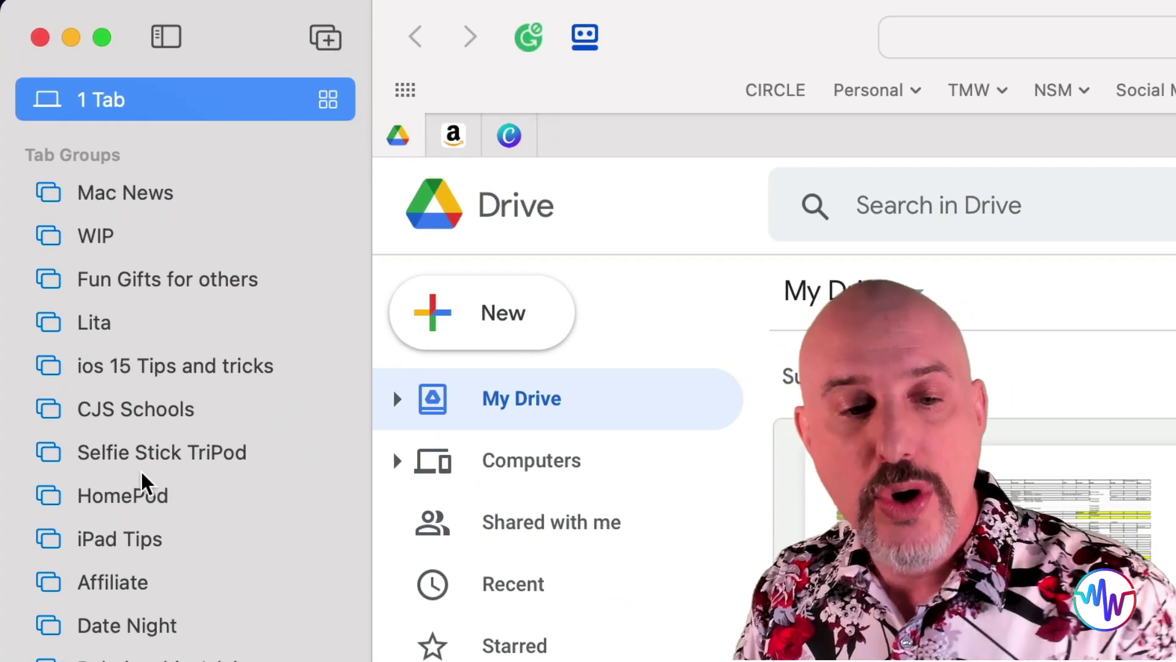
click(131, 485)
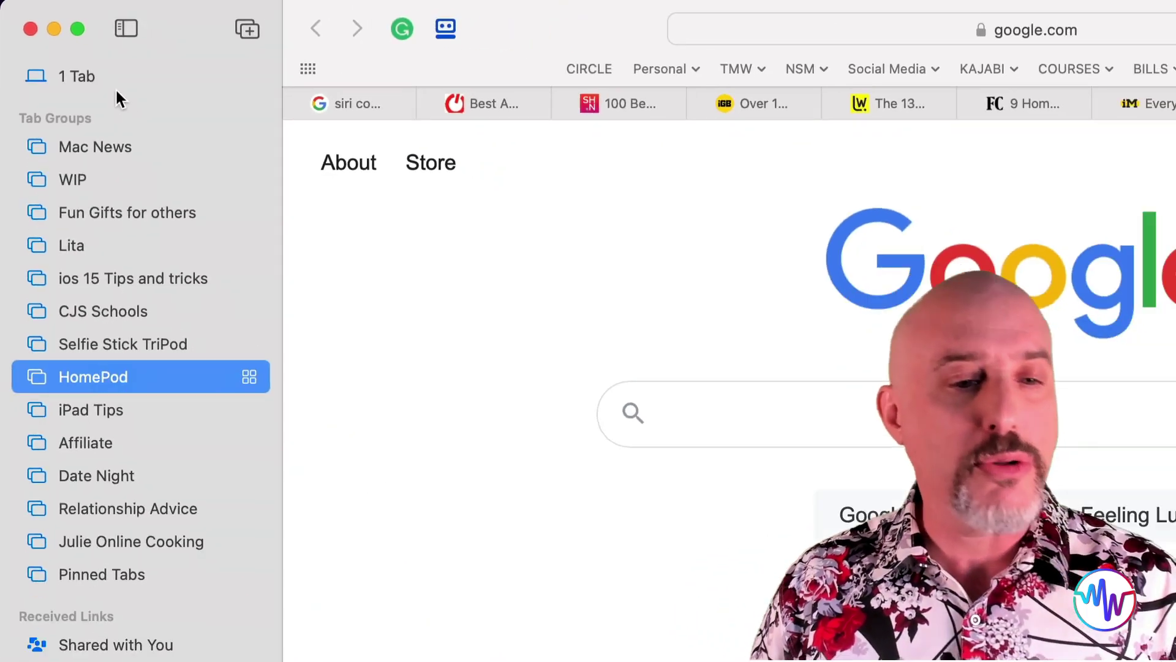
click(116, 89)
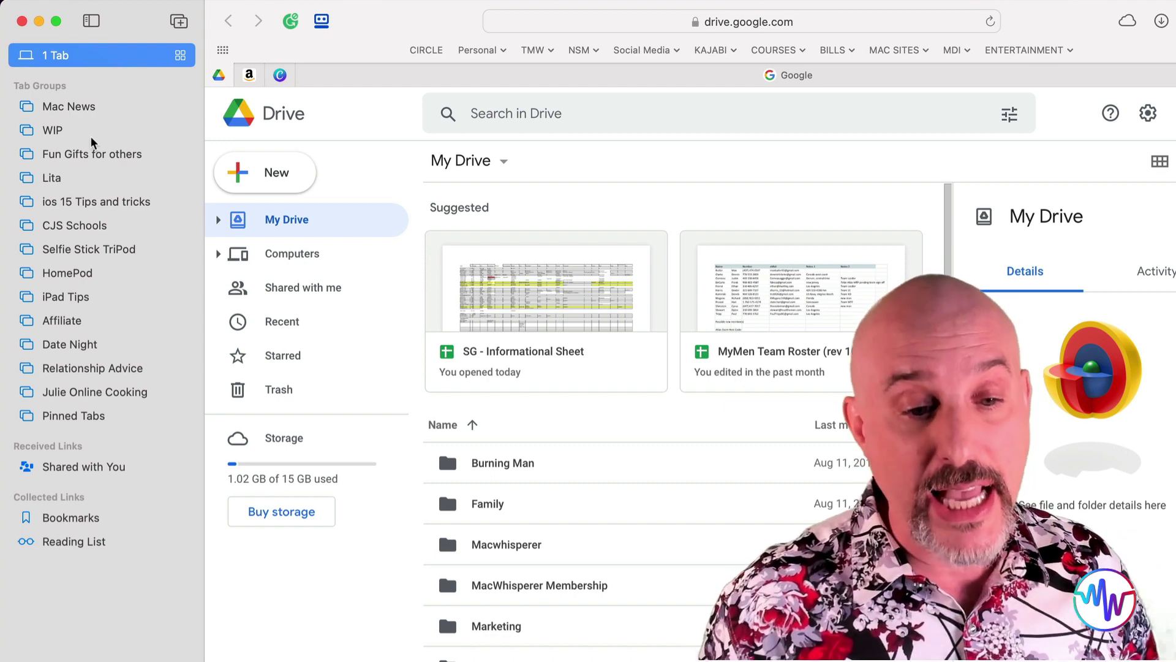
click(90, 136)
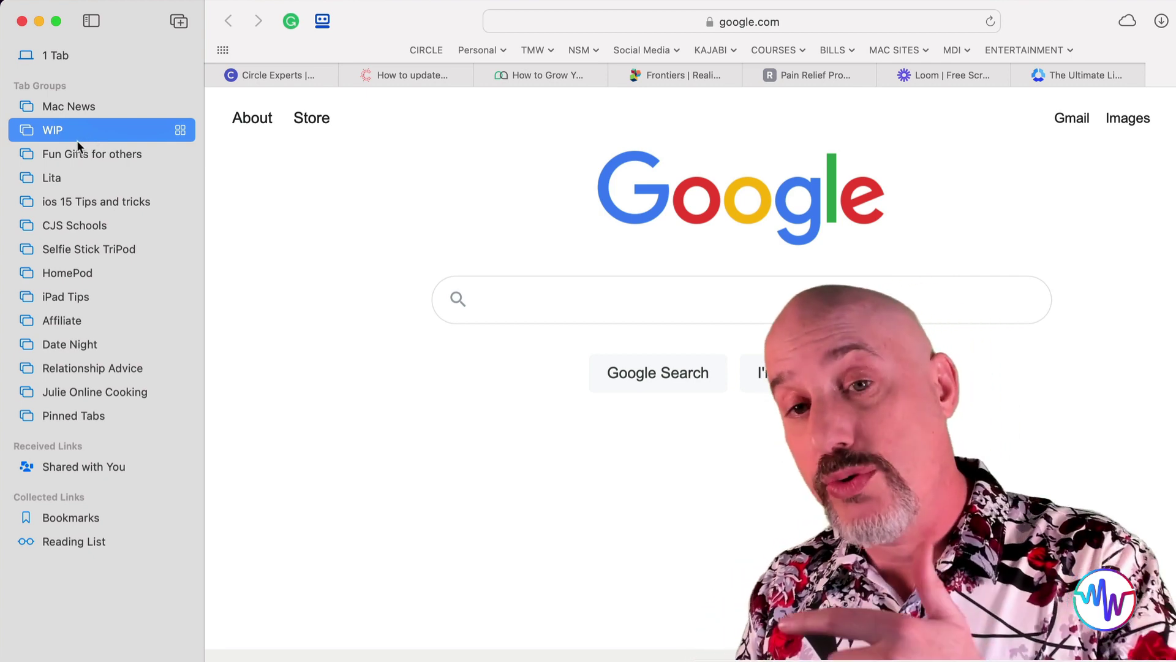
click(56, 56)
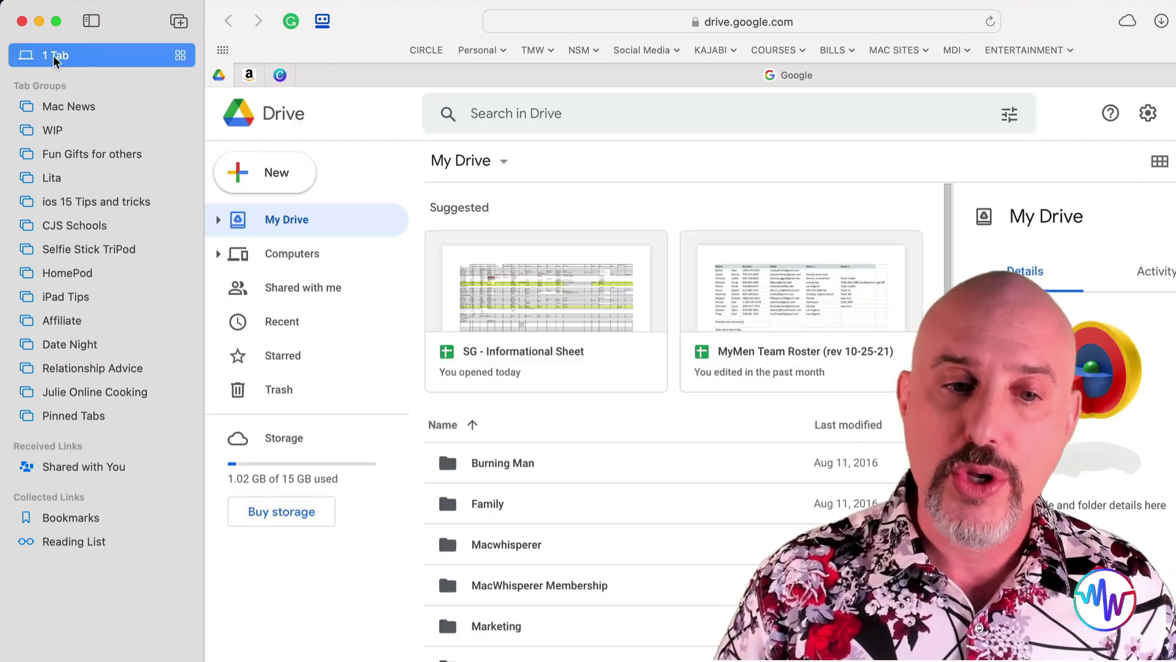